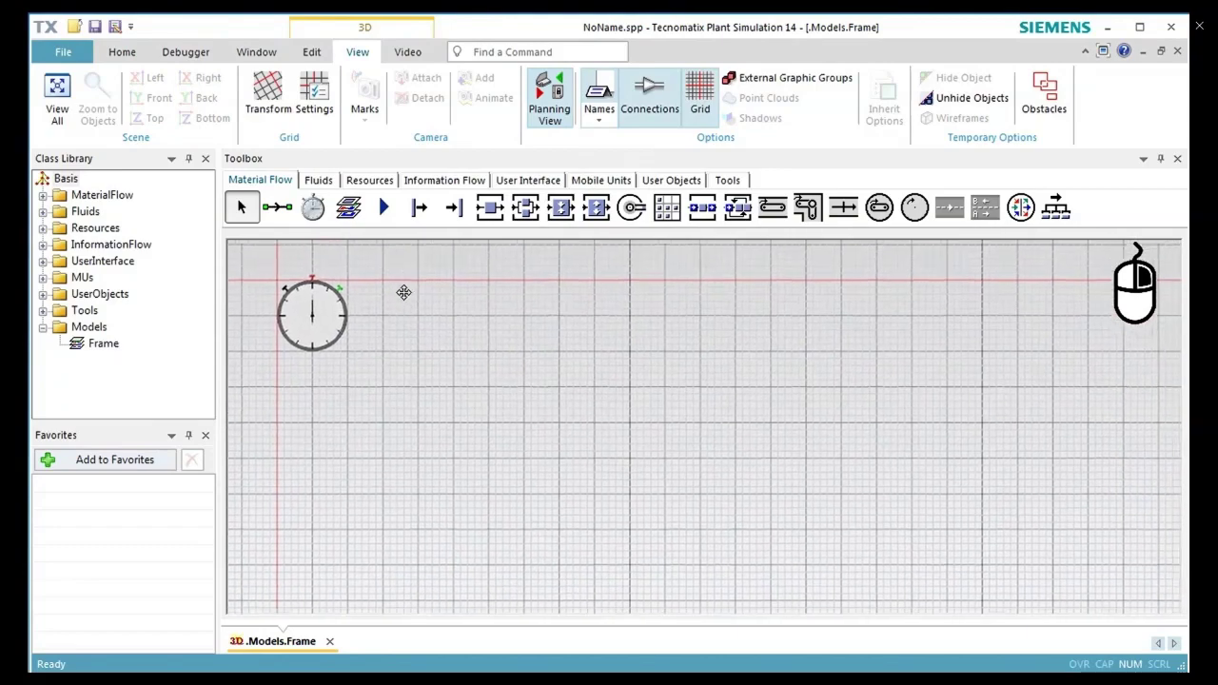
Step: Place a Source in the frame below the EventController and a SingleProc station to its upper right
click(418, 206)
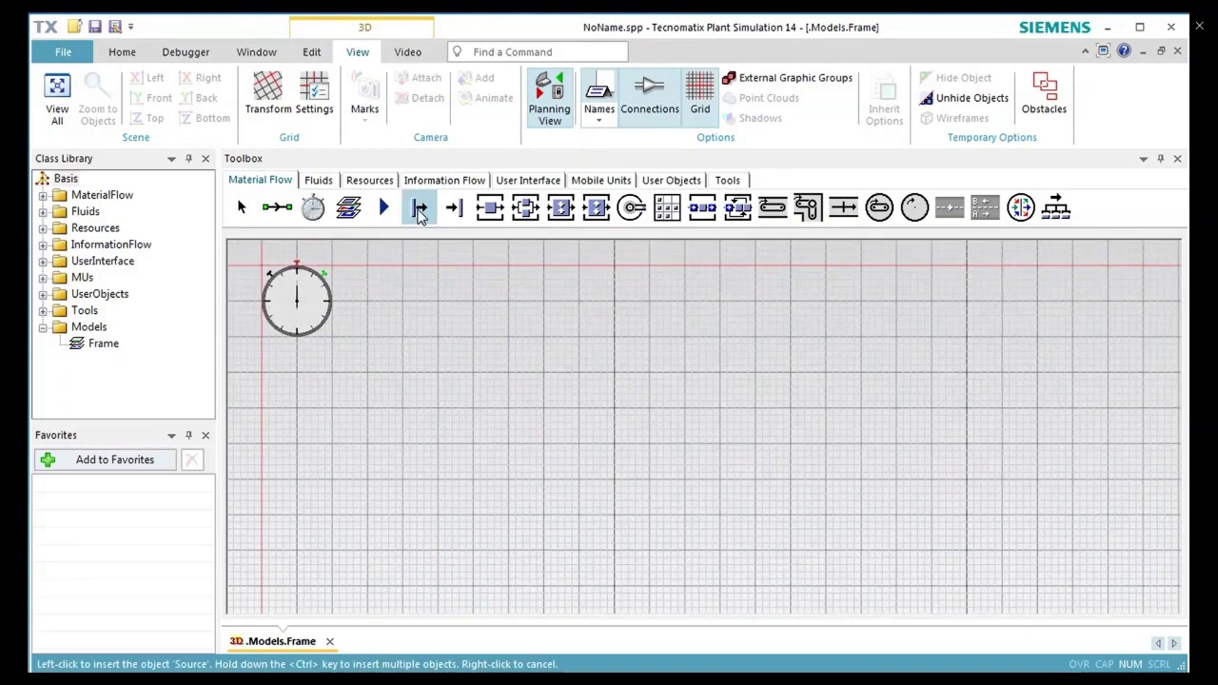
click(310, 475)
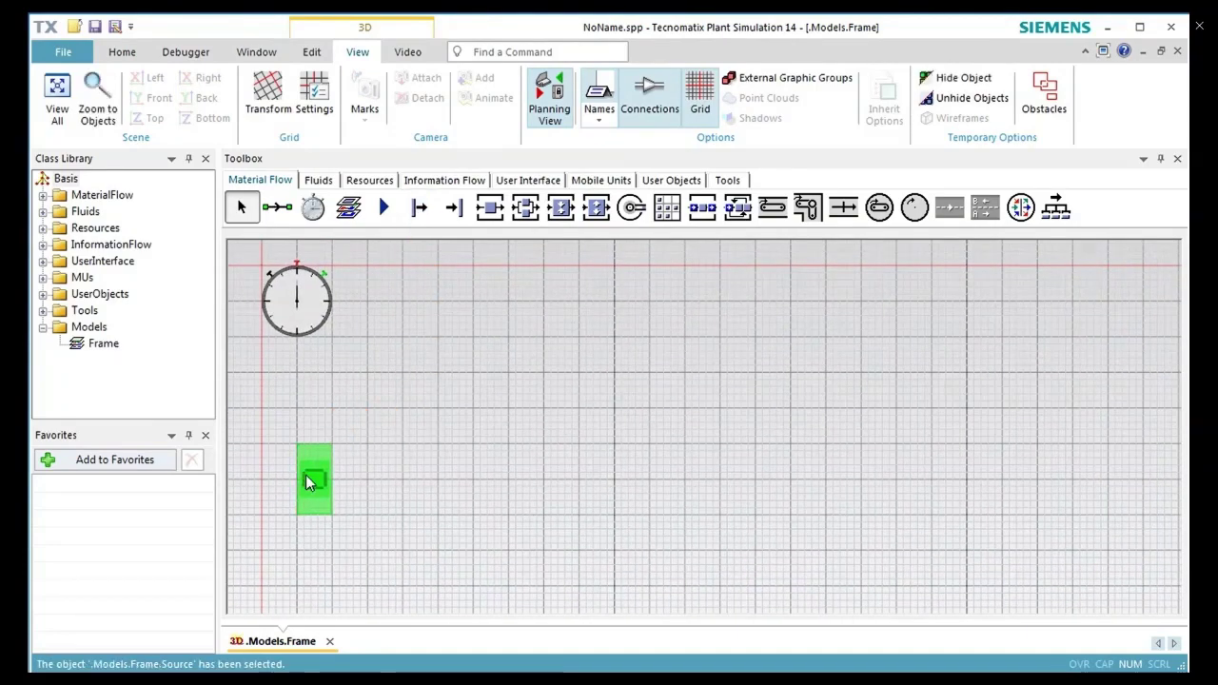
click(489, 206)
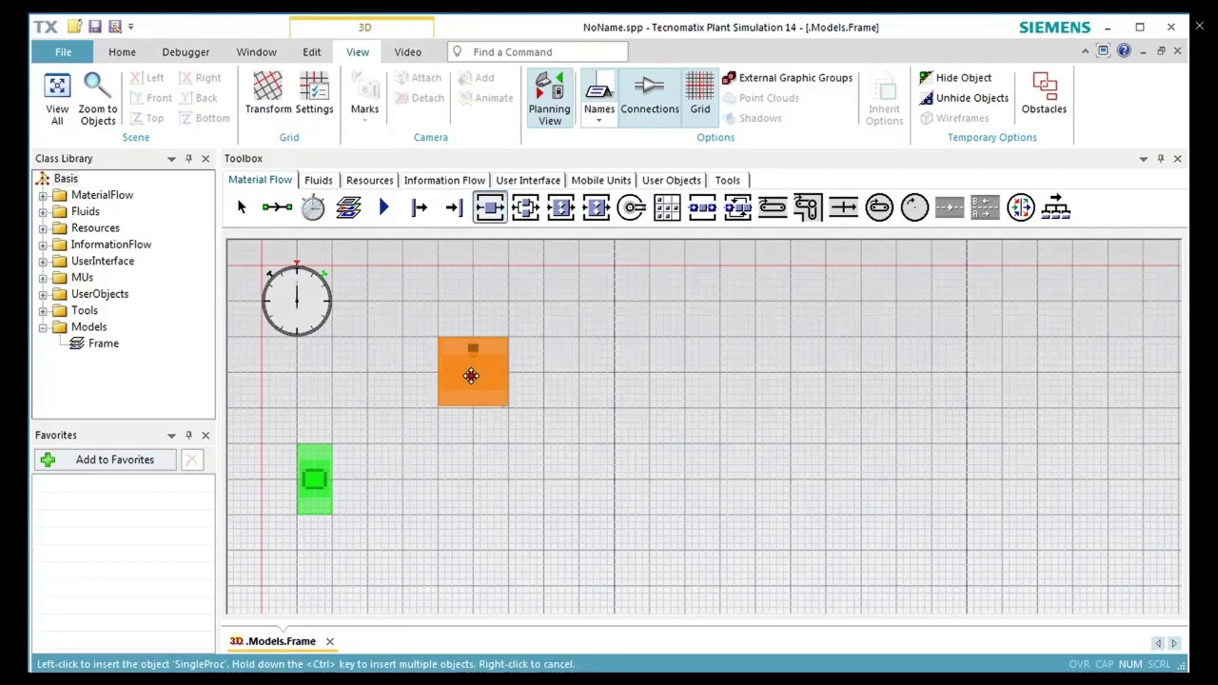
click(470, 414)
Step: Add a second SingleProc directly below the first one, and a Drain to the right, level with the Source
click(489, 206)
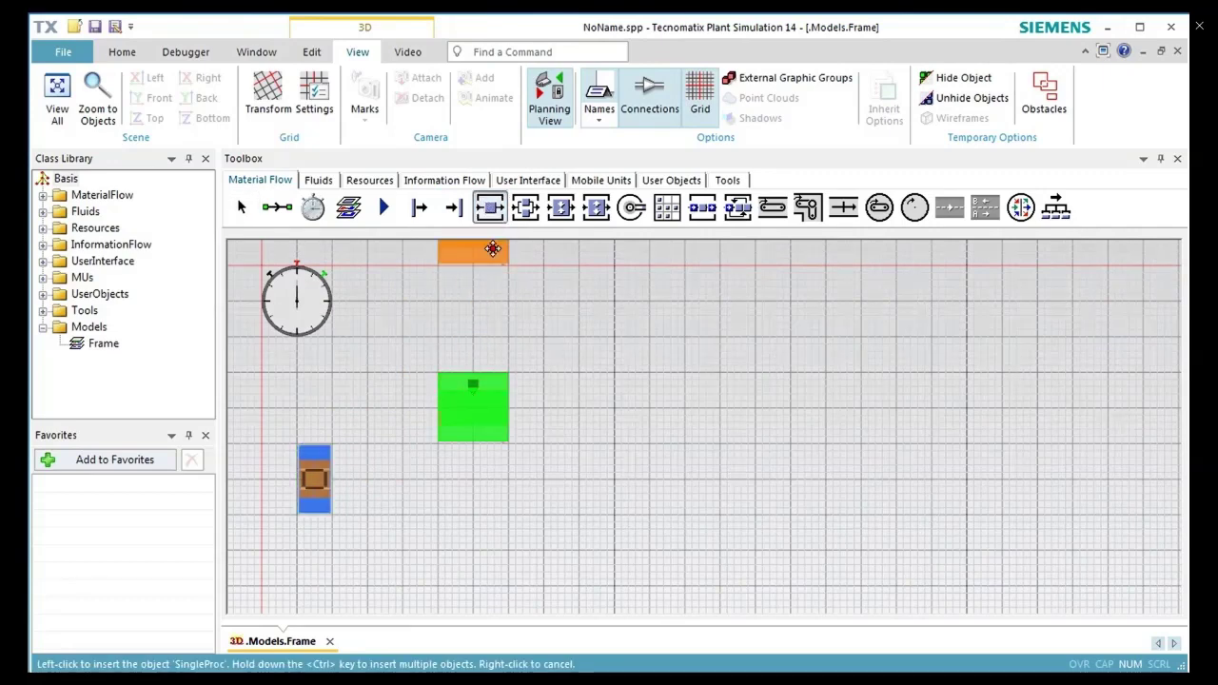
click(471, 548)
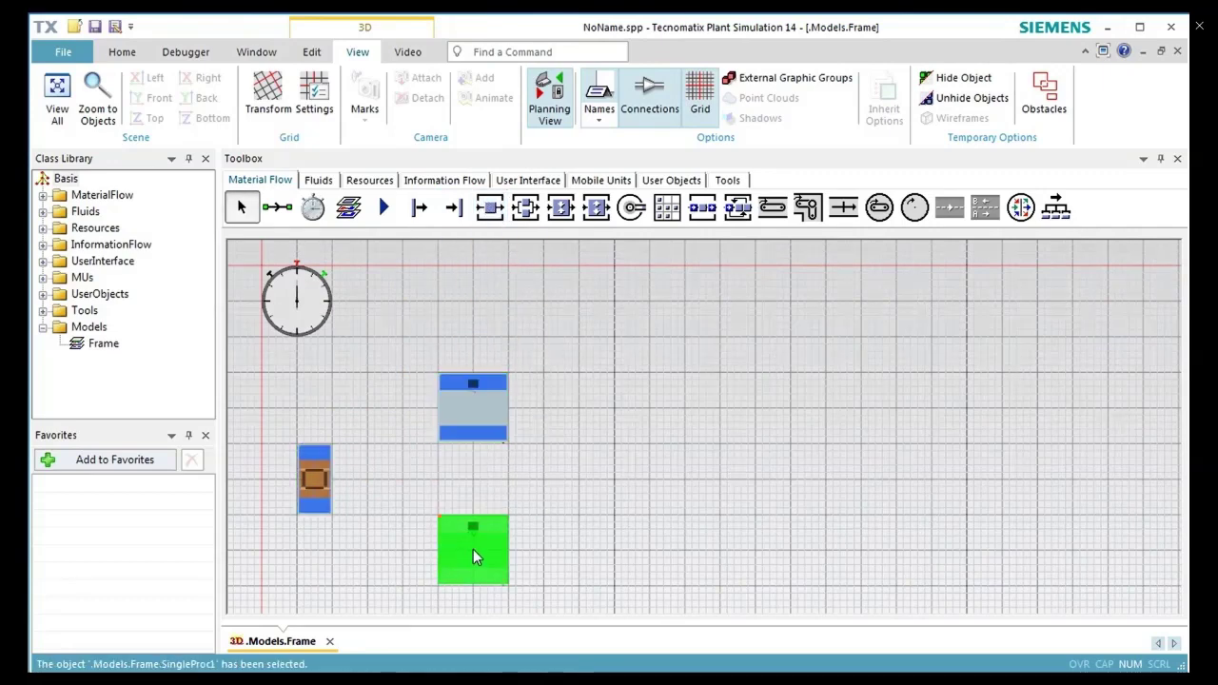
click(457, 209)
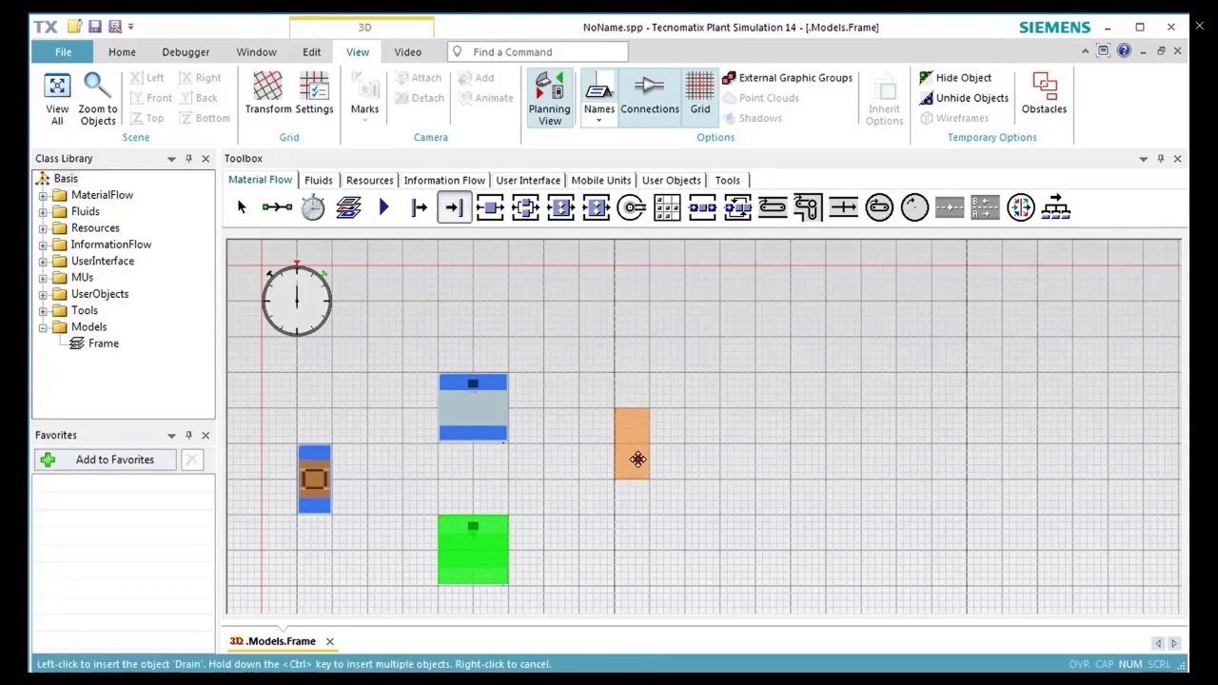
click(634, 480)
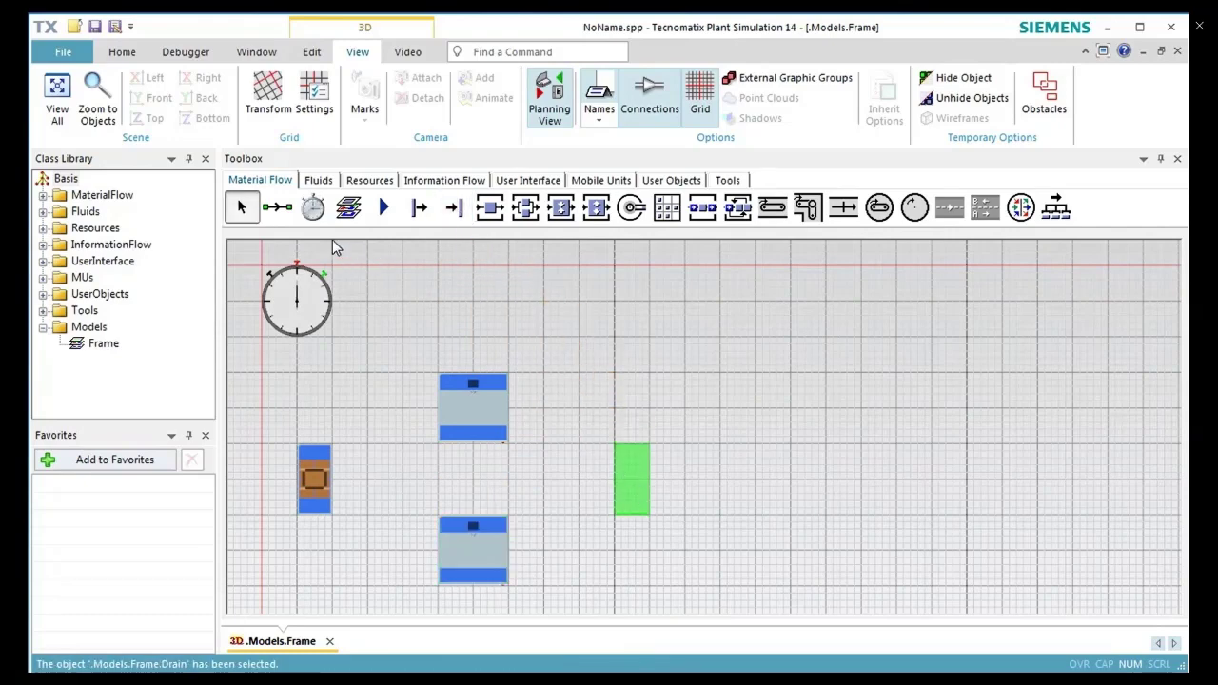
Step: Connect the Source to the upper SingleProc first, and to the lower SingleProc second, using the Connector
click(288, 217)
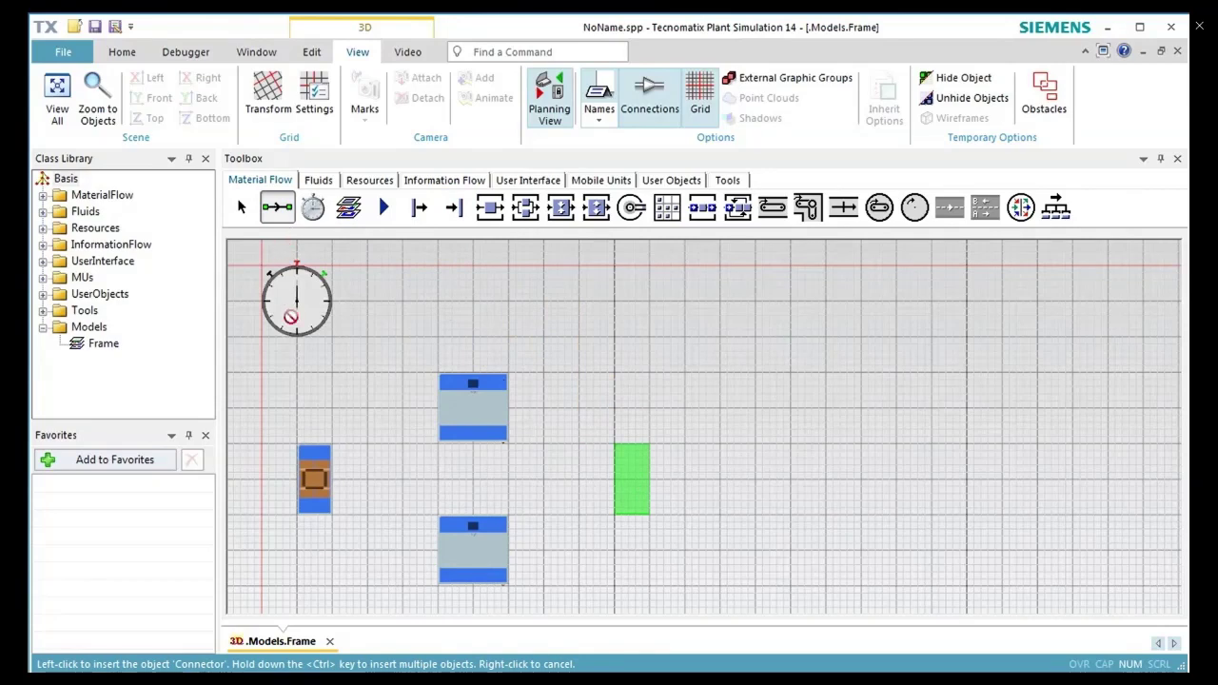
key(ctrl)
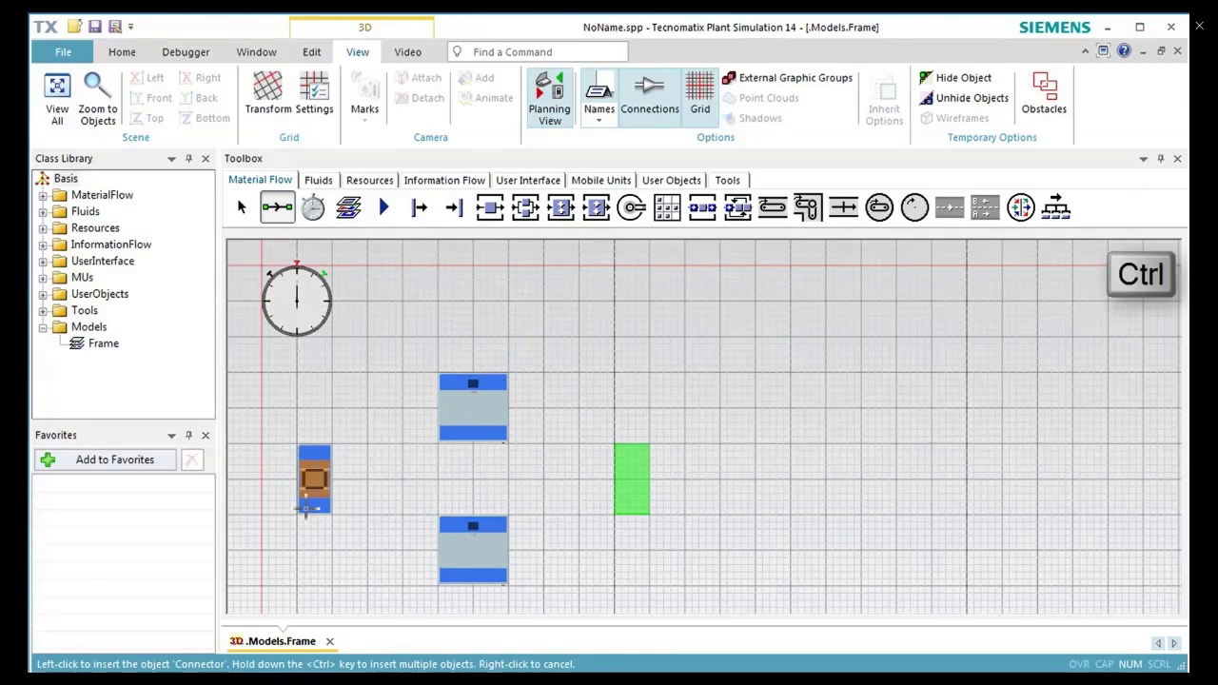
click(306, 506)
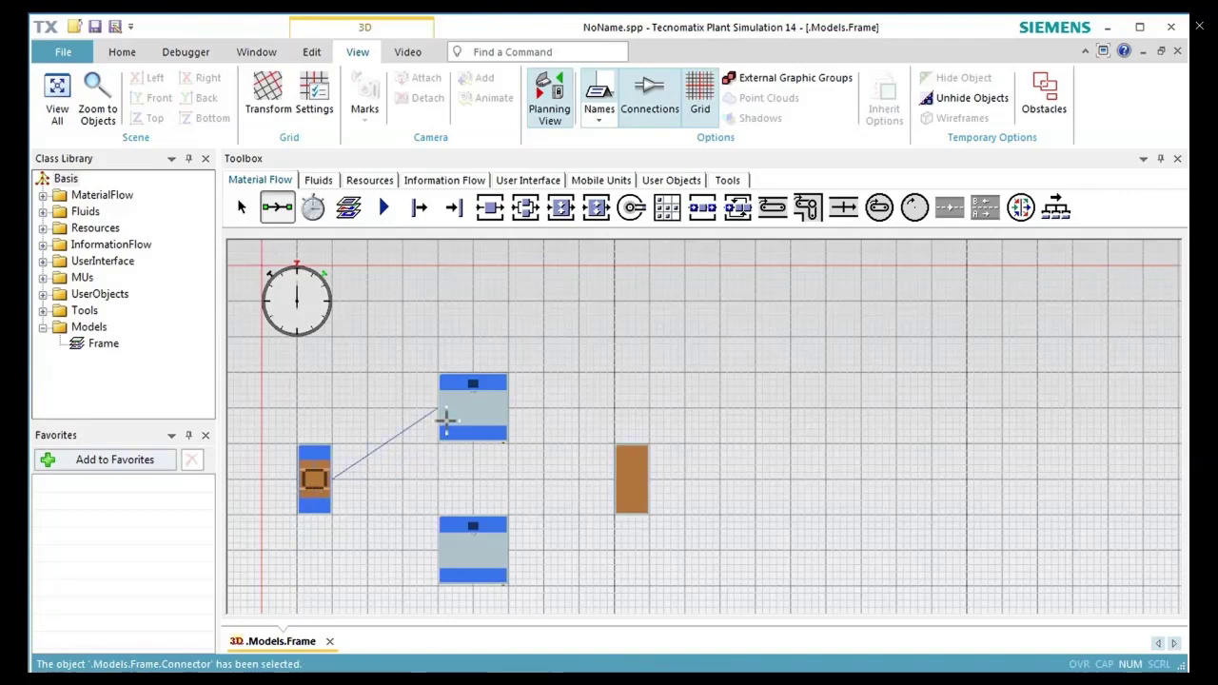
click(440, 418)
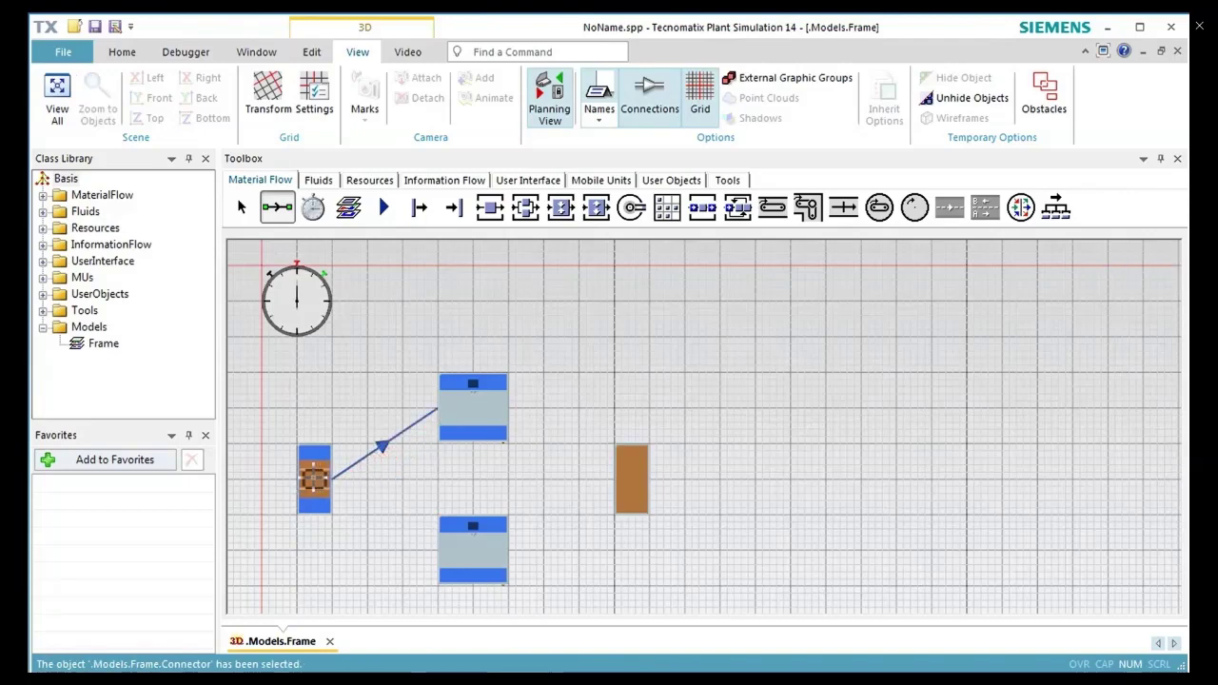
click(314, 481)
click(440, 544)
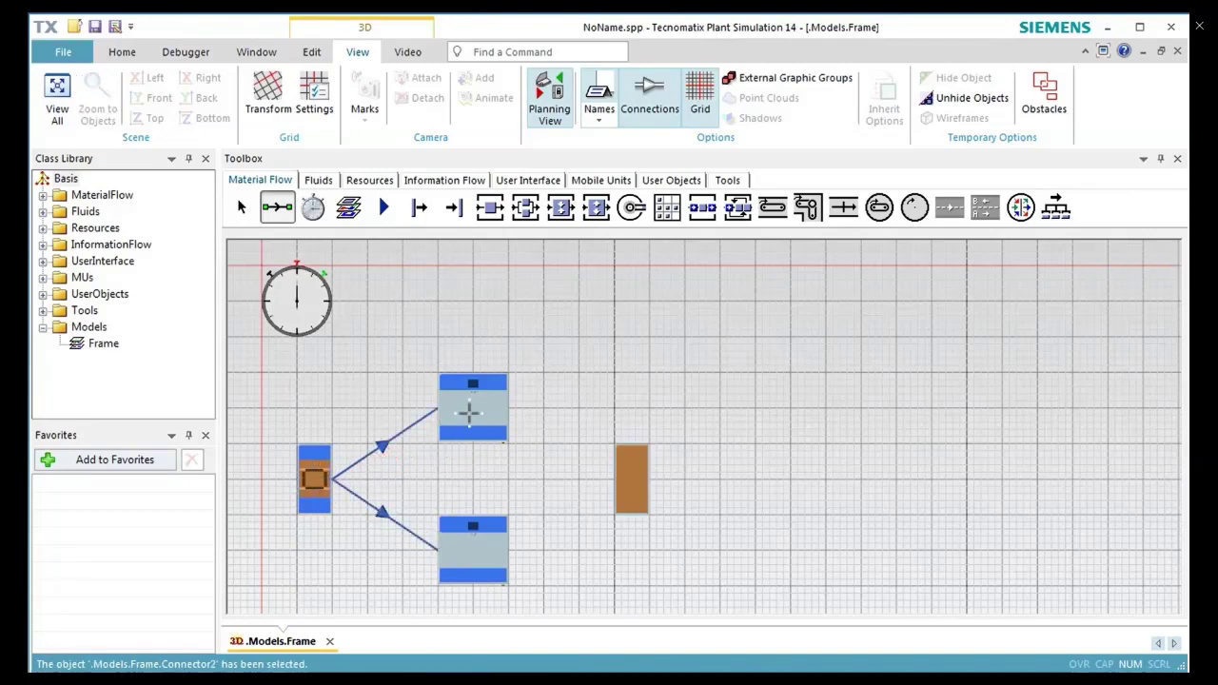
Step: Connect the upper SingleProc and the lower SingleProc to the Drain
click(476, 413)
click(618, 476)
click(489, 533)
click(627, 483)
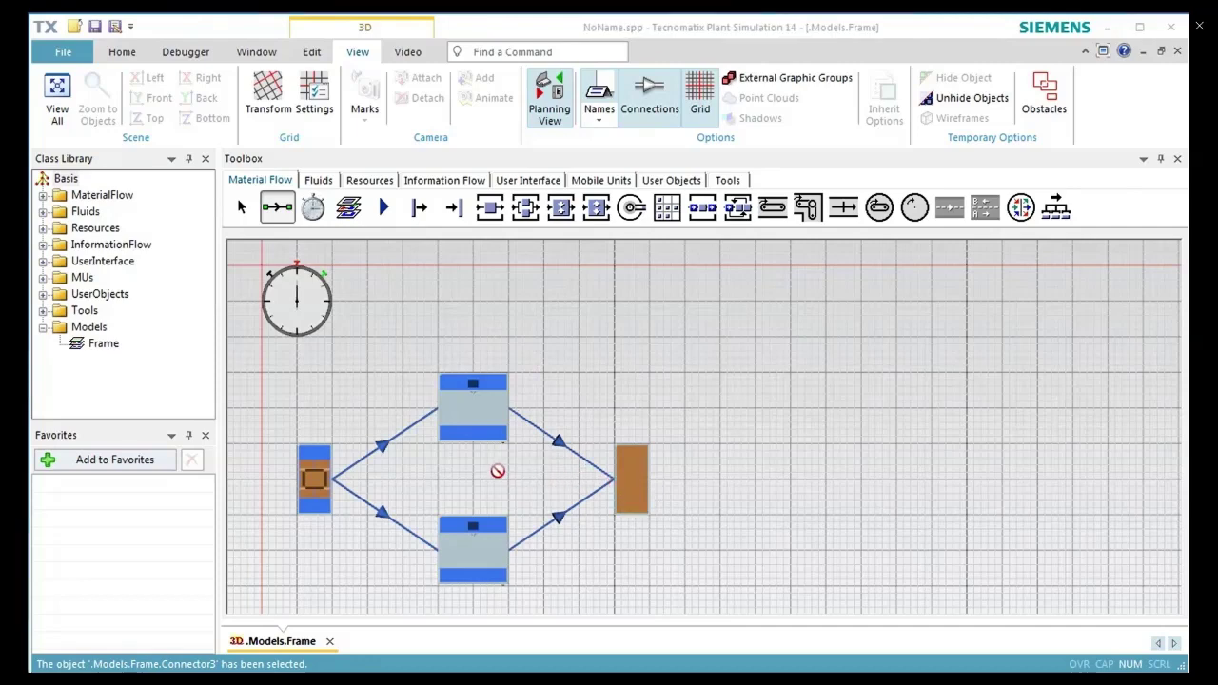
Step: Set the Source's creation interval to a constant 60 seconds and apply it
double_click(319, 479)
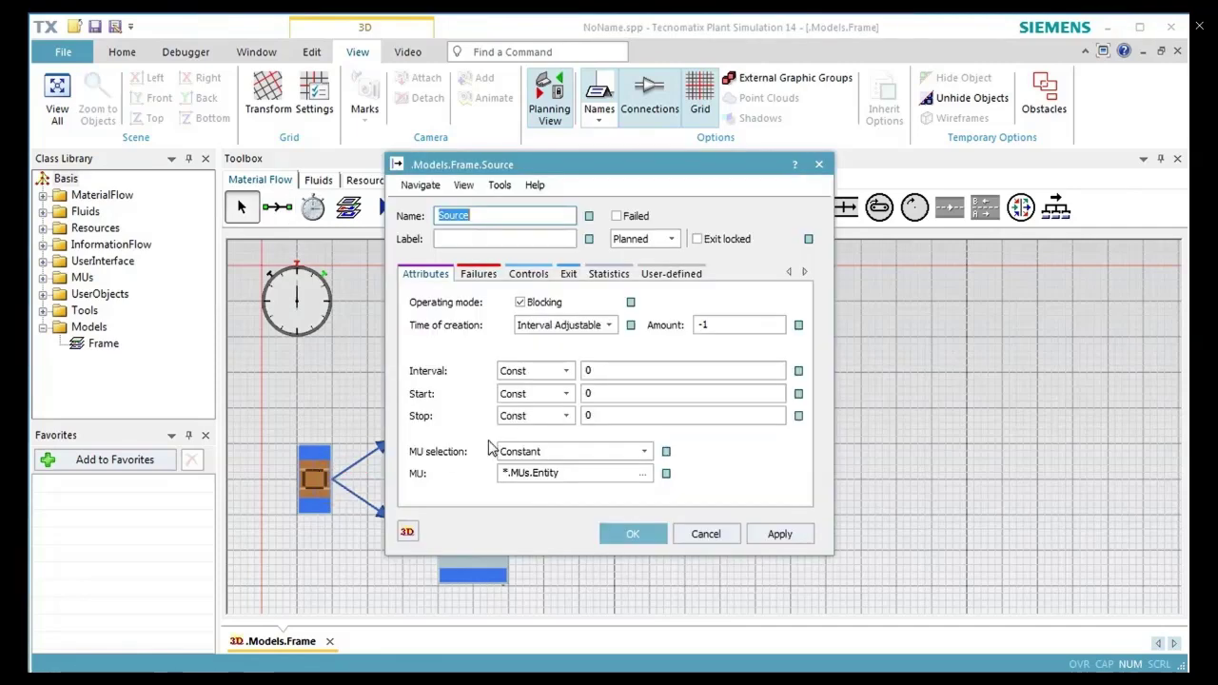
click(607, 370)
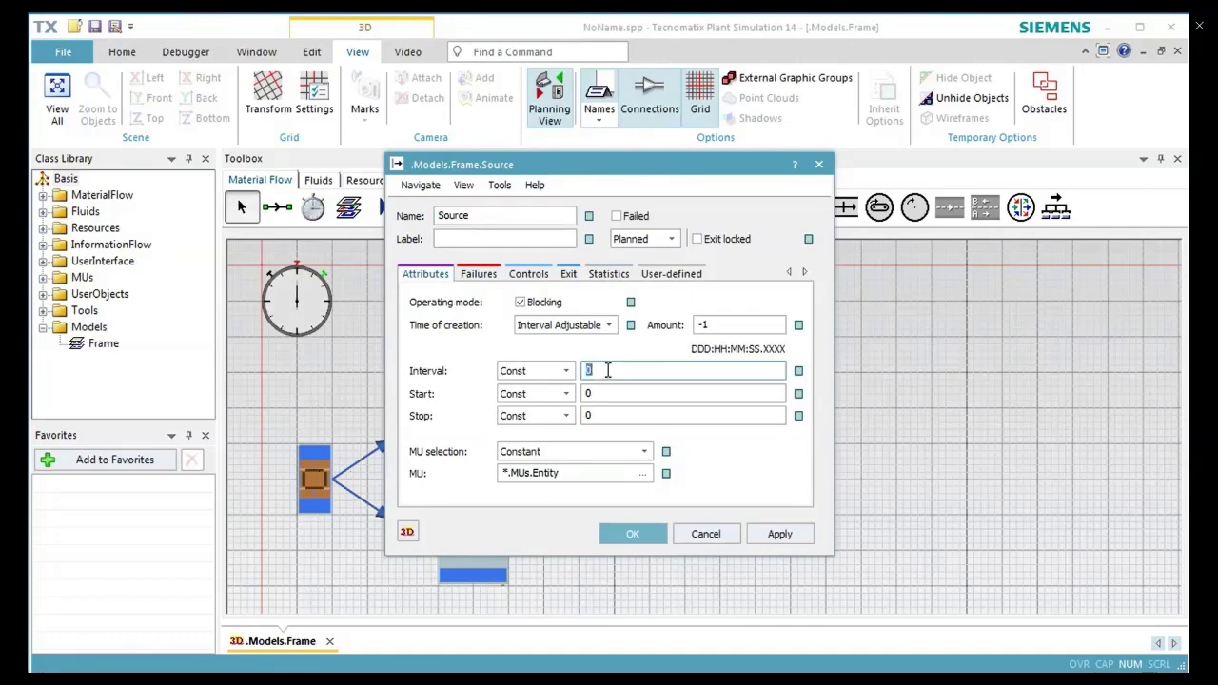
text(60)
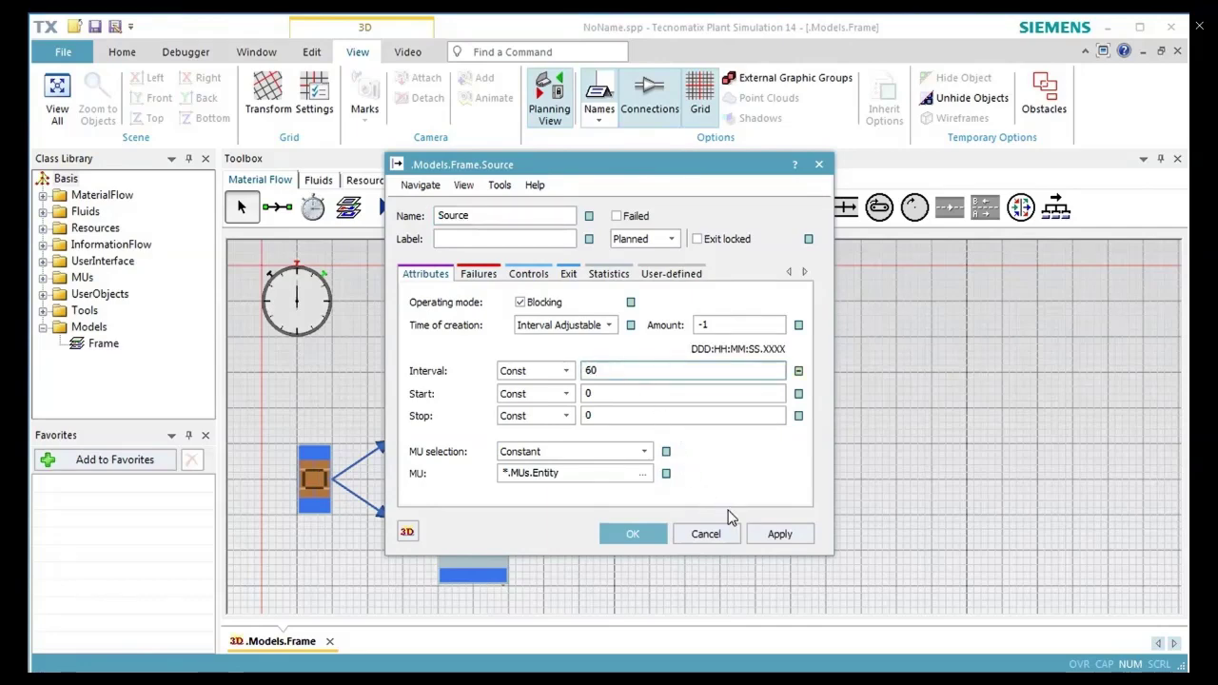
click(756, 535)
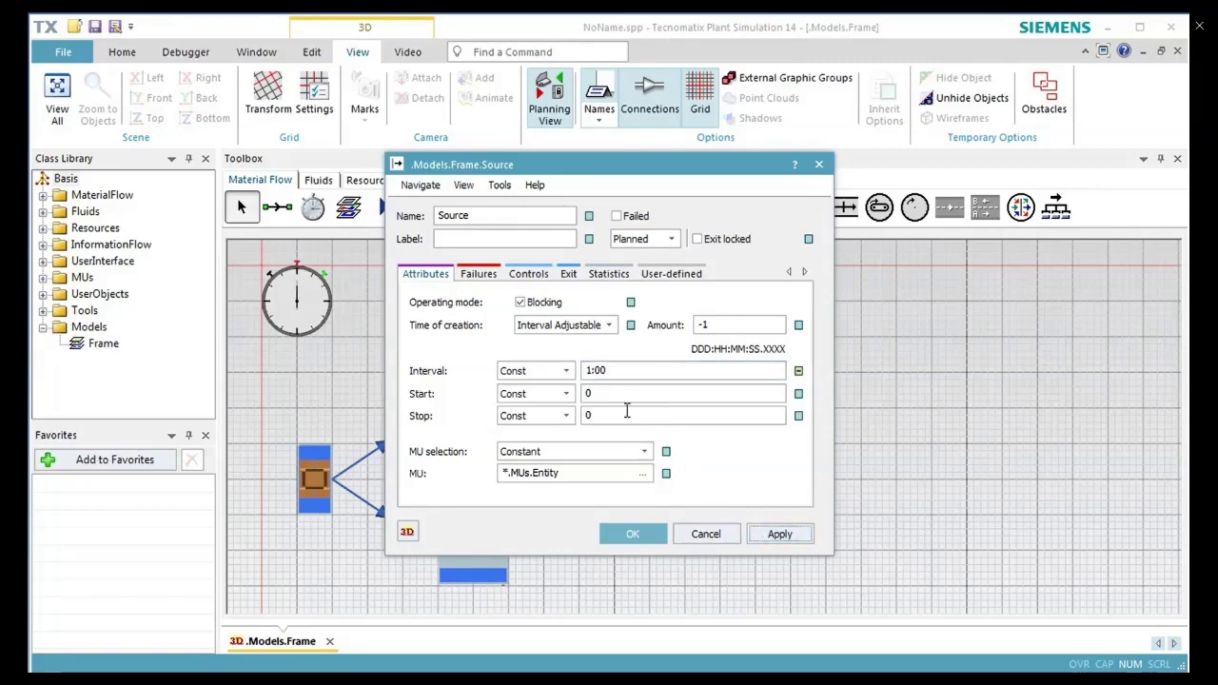
Step: Set the Source's exit strategy to "Start at successor 1" and accept its settings
click(570, 276)
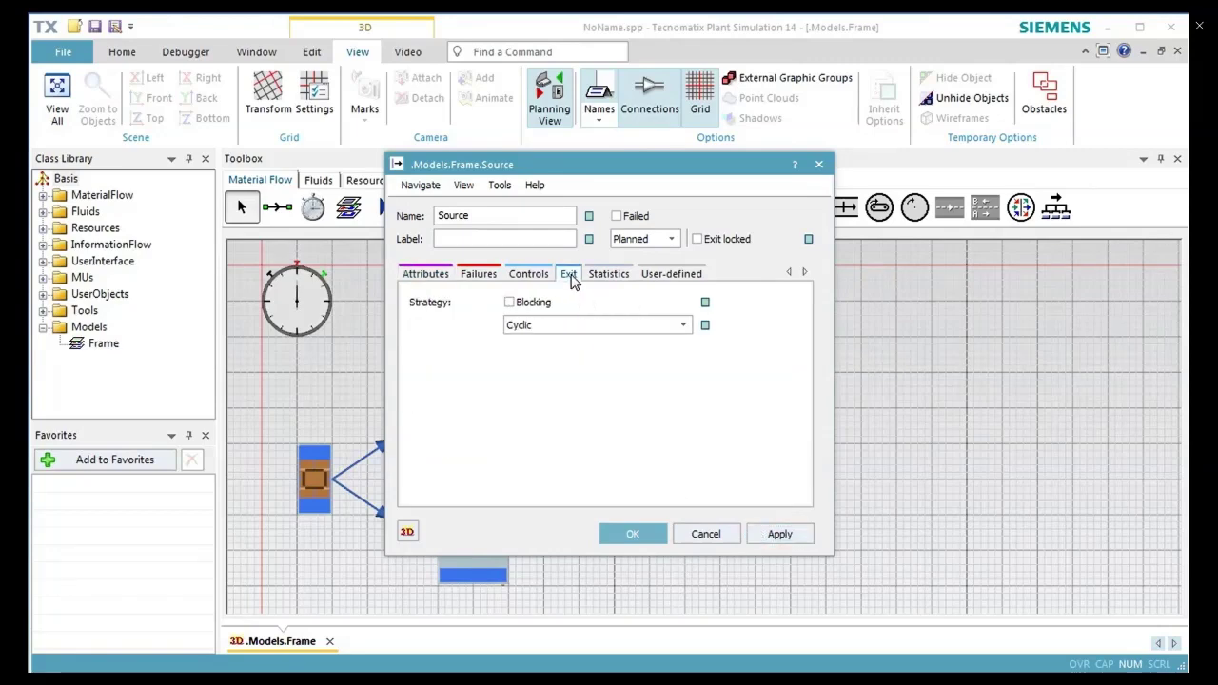
click(572, 325)
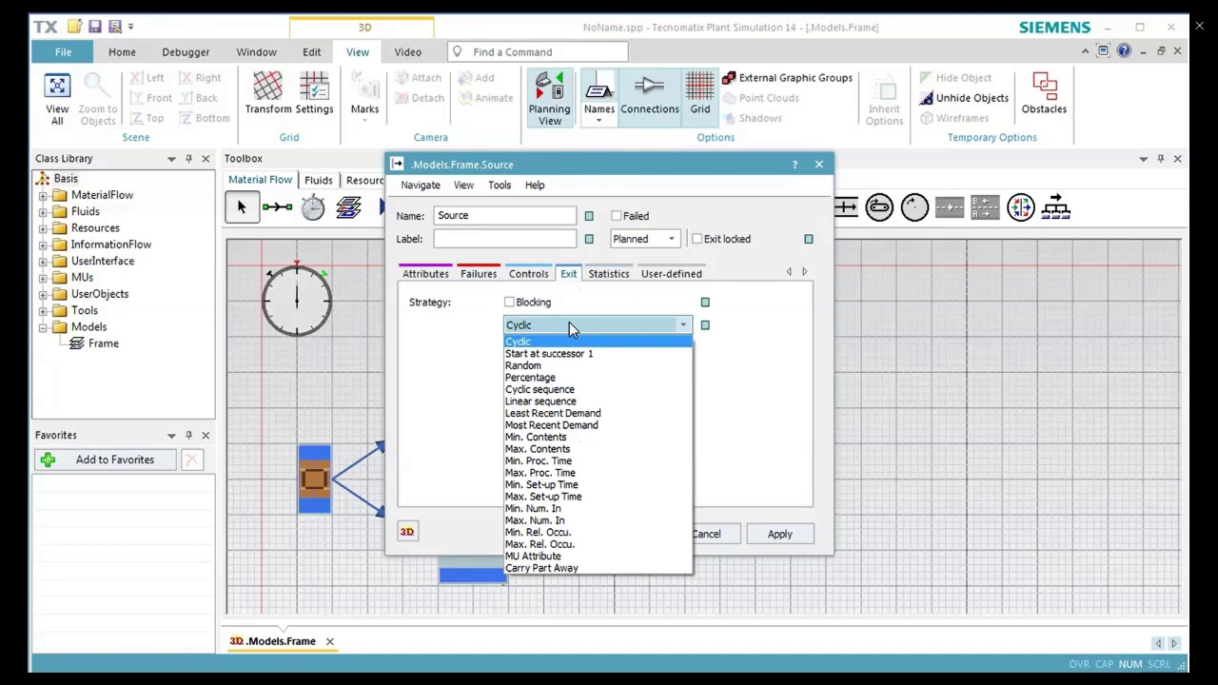
click(574, 354)
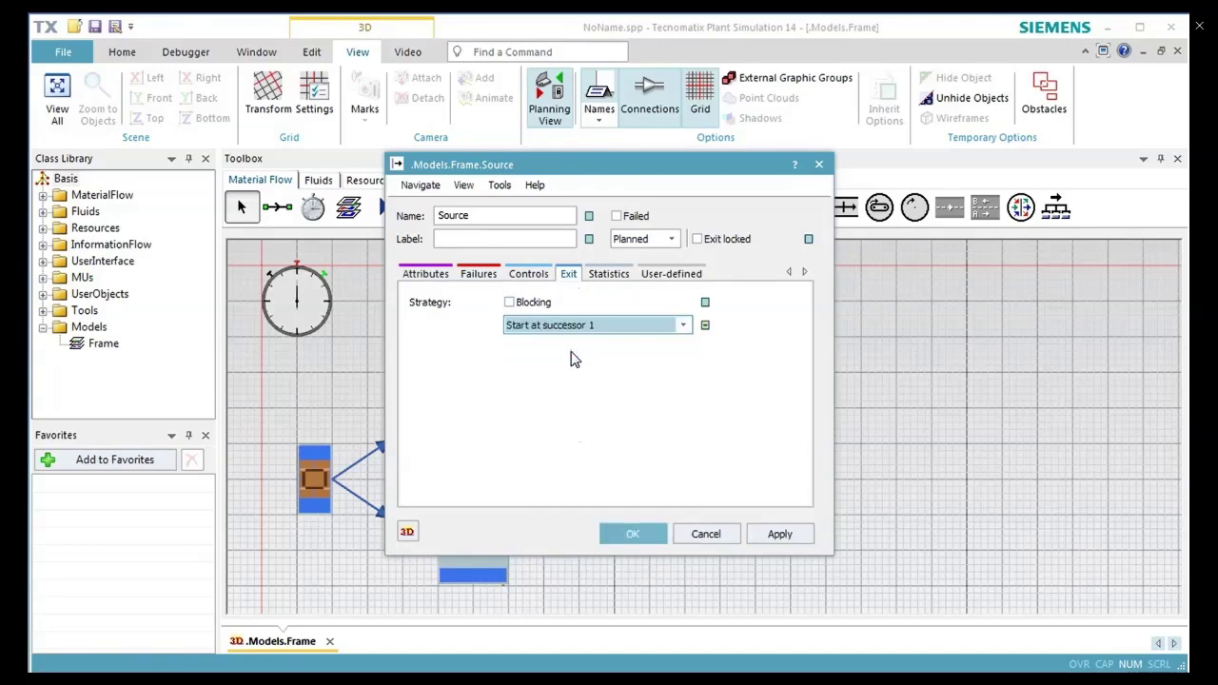
click(634, 536)
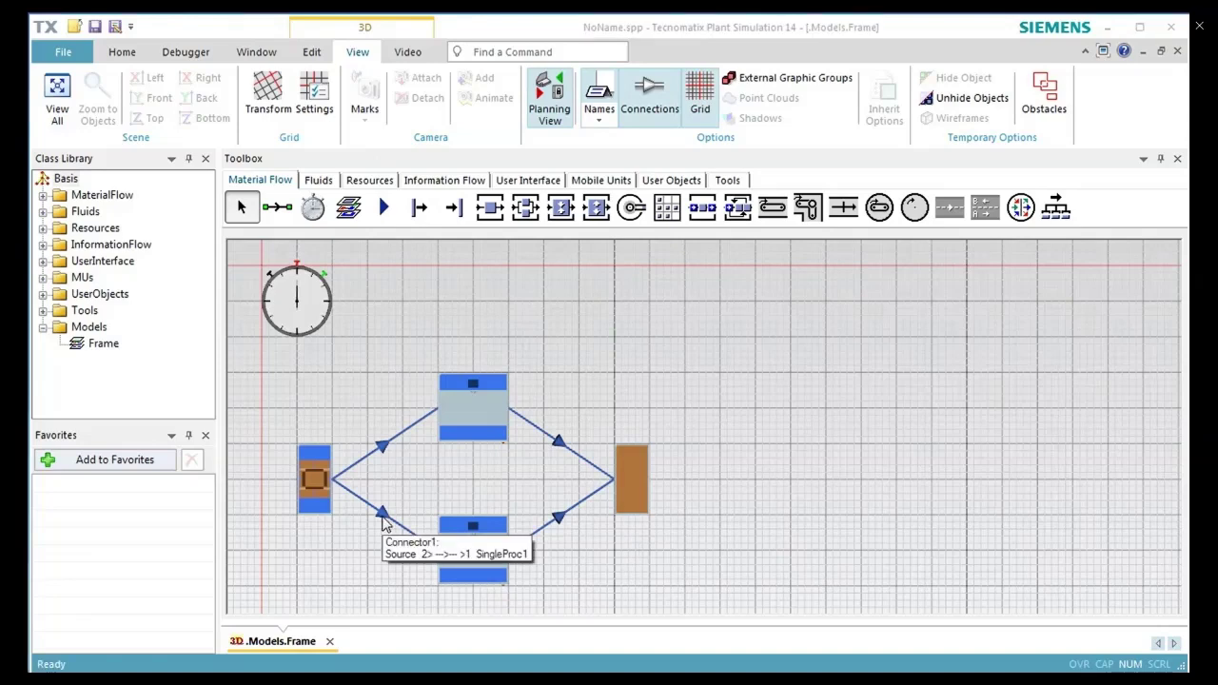
Step: Add a new failure with 95 % availability and an MTTR of 1:00 to the upper SingleProc
click(465, 421)
double_click(466, 421)
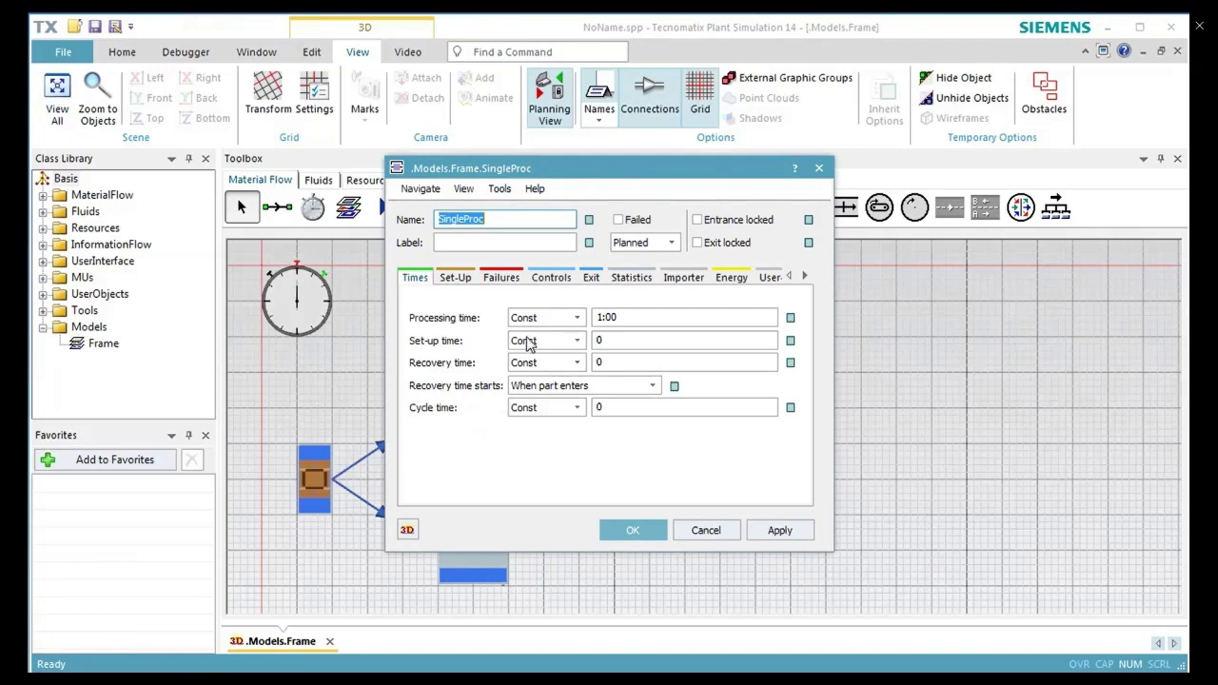
click(512, 277)
click(463, 321)
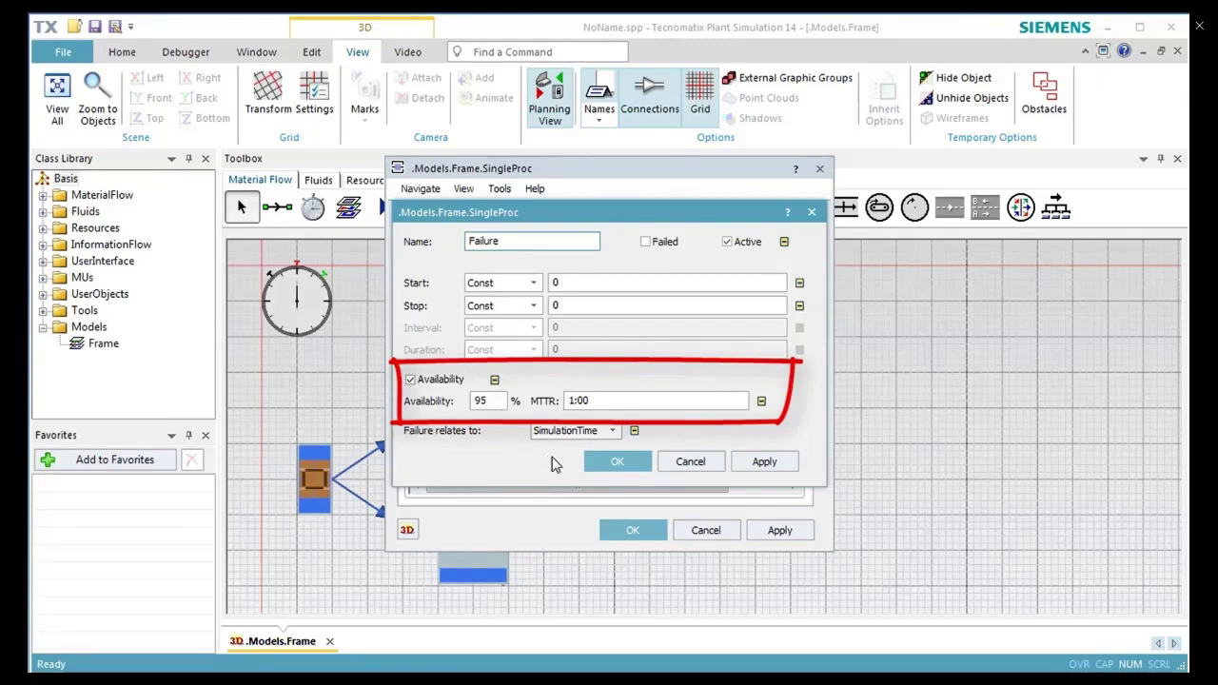
click(615, 462)
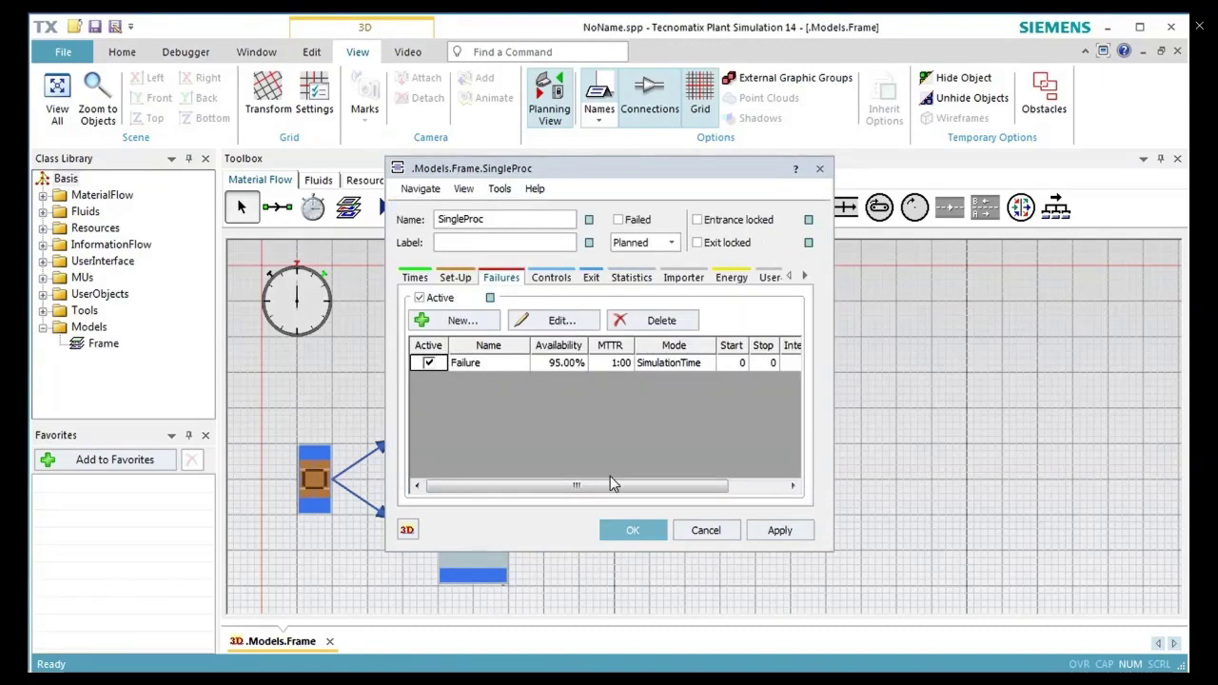
click(628, 533)
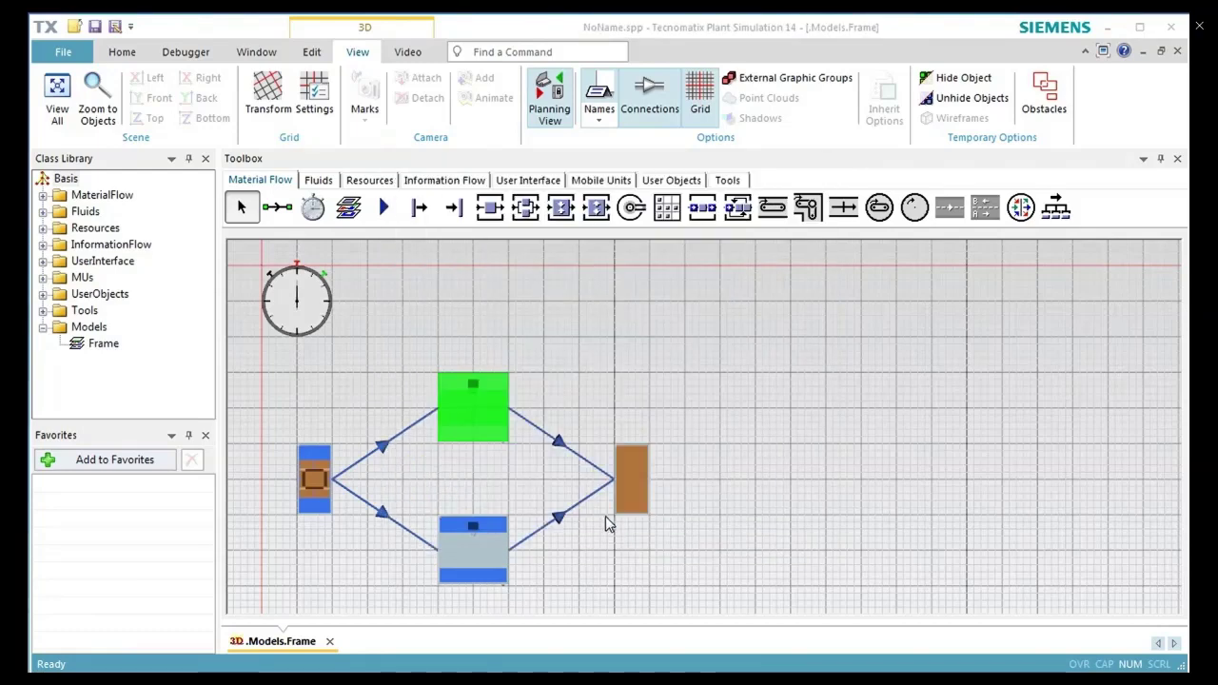
Step: Set the EventController's simulation end time to one hour (1:00:00) and accept the settings
double_click(307, 305)
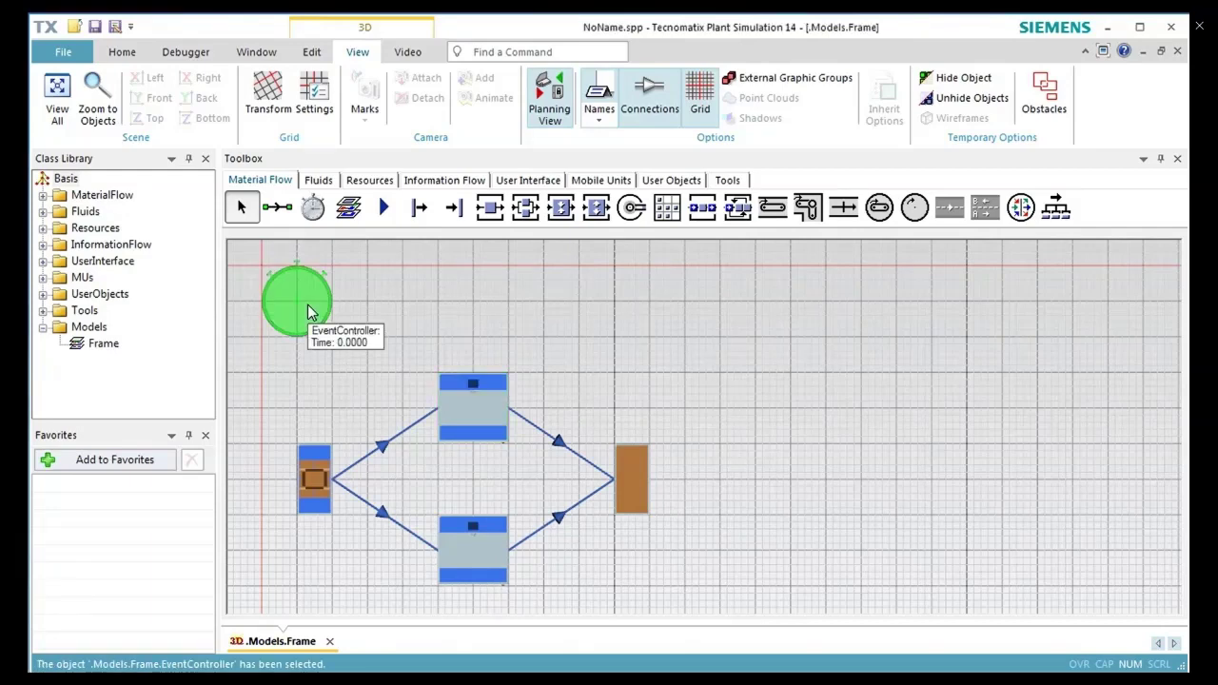
click(567, 315)
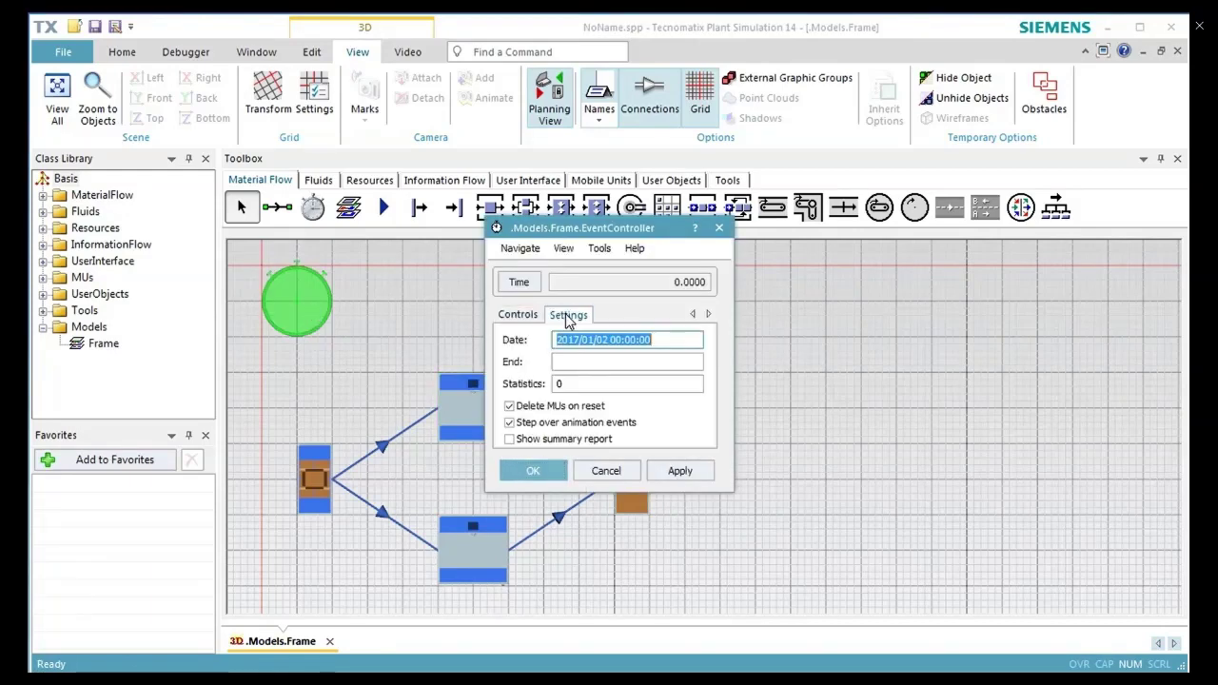
click(581, 364)
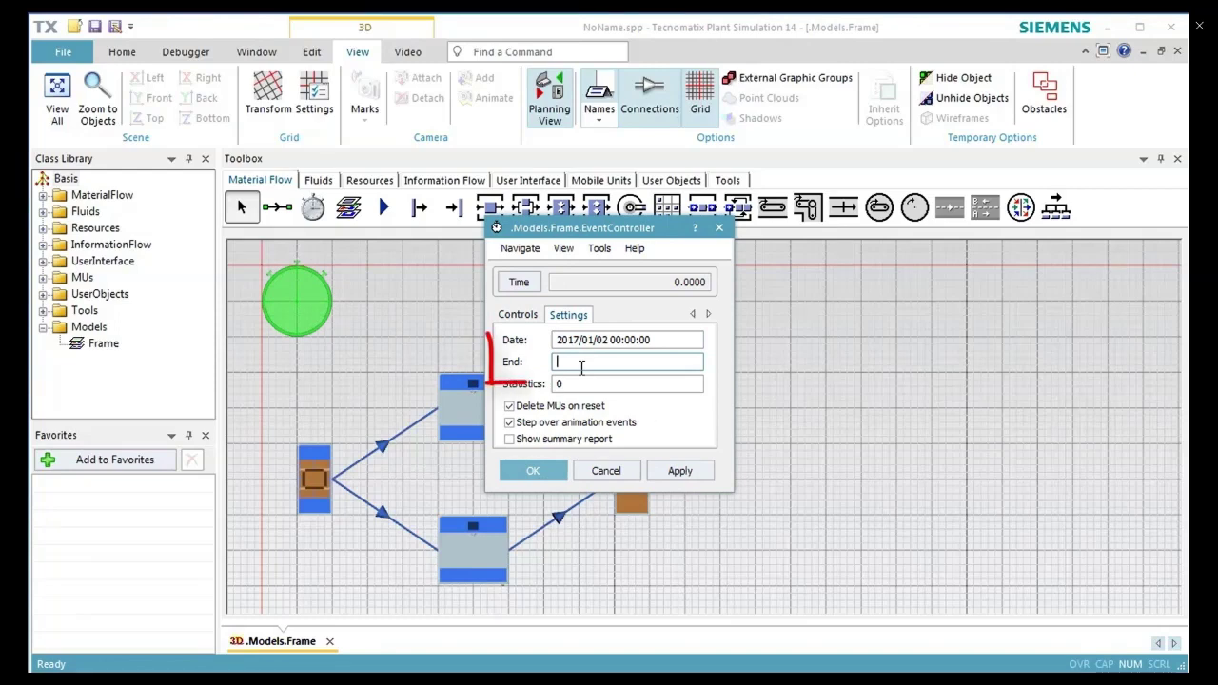
text(1)
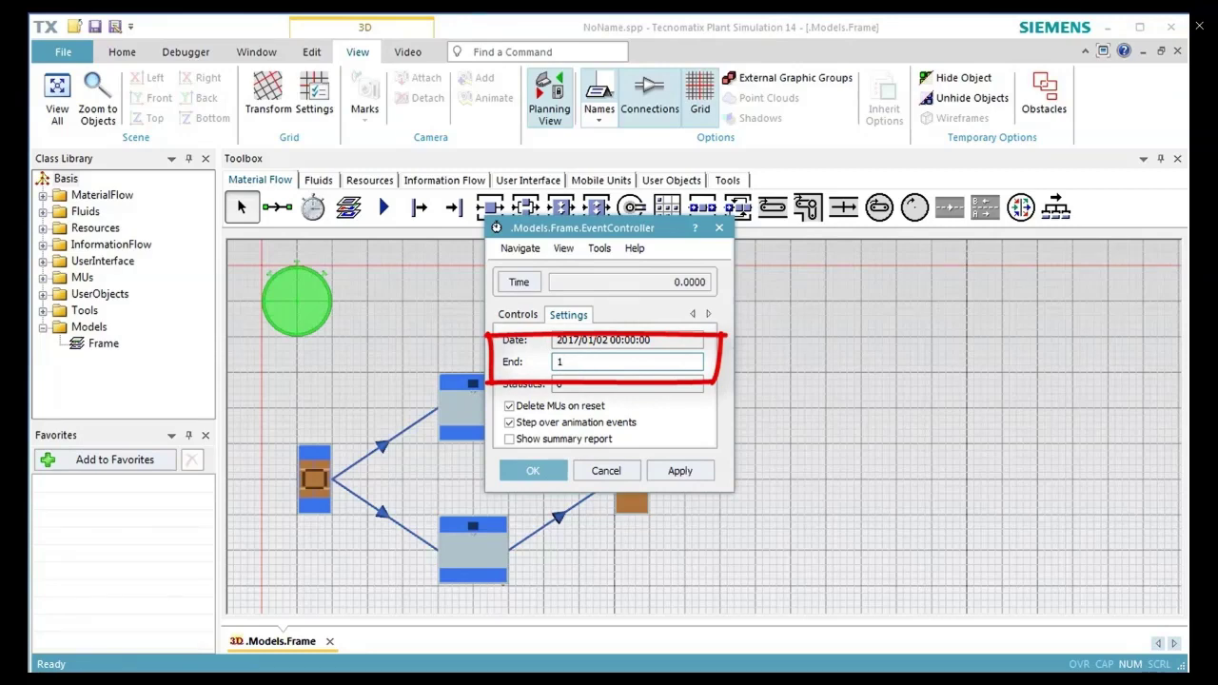
text(::)
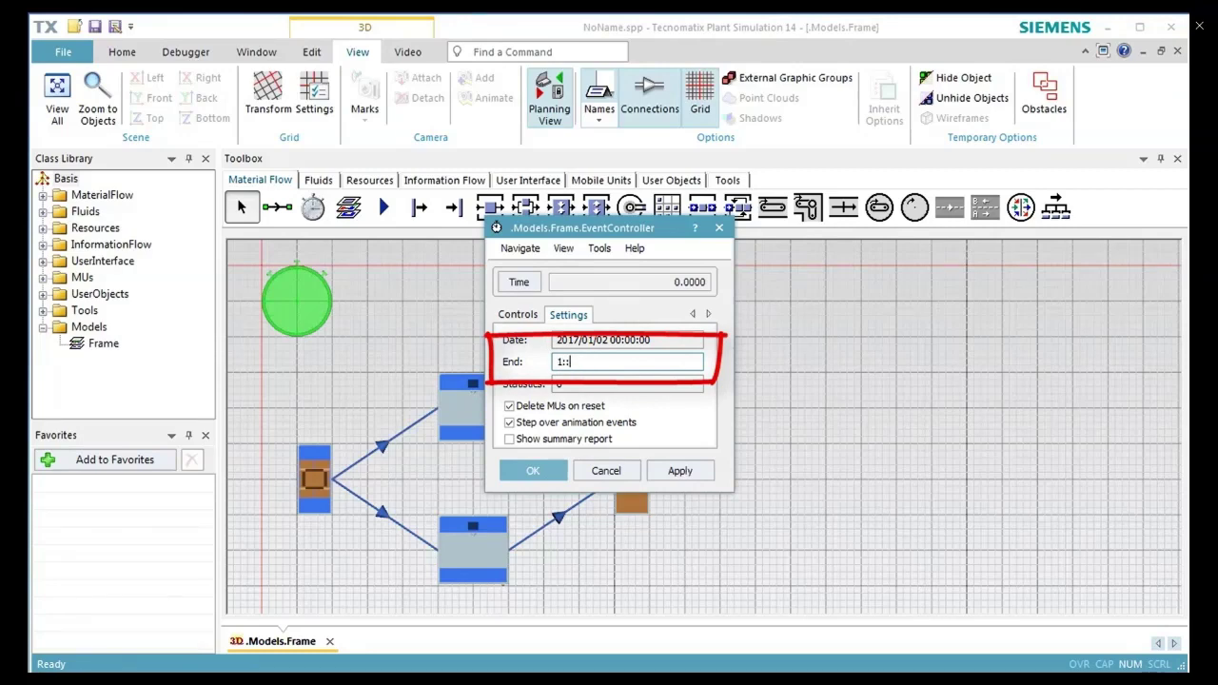
click(655, 476)
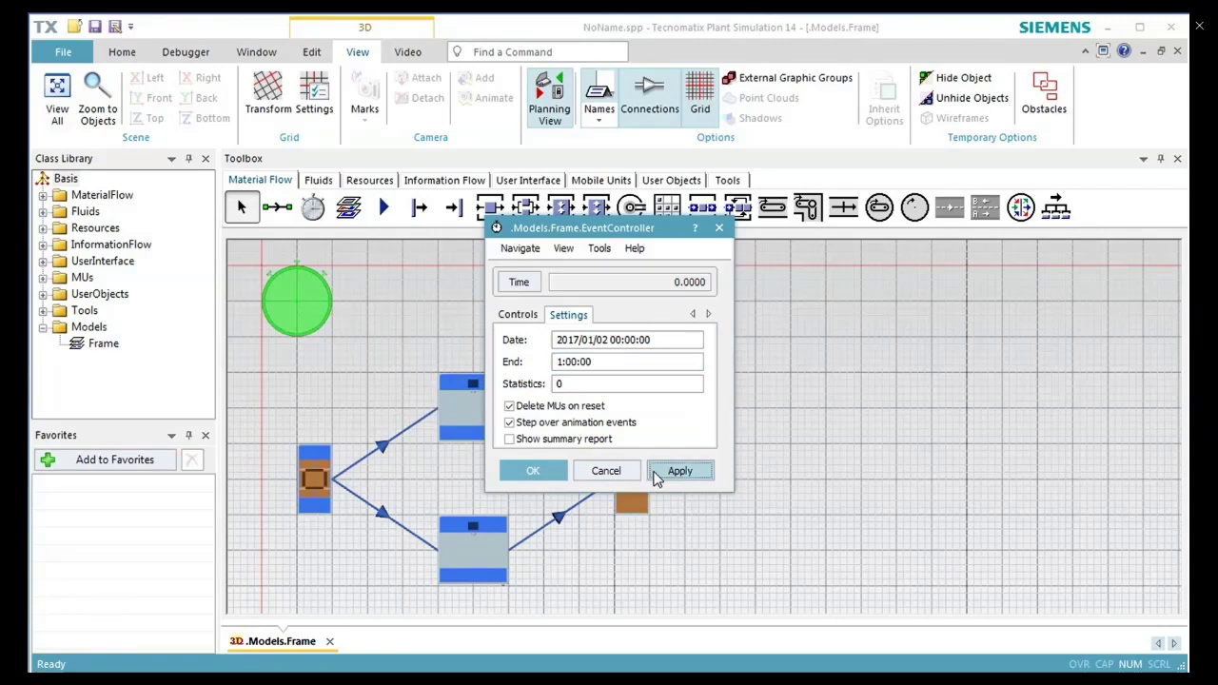
click(533, 473)
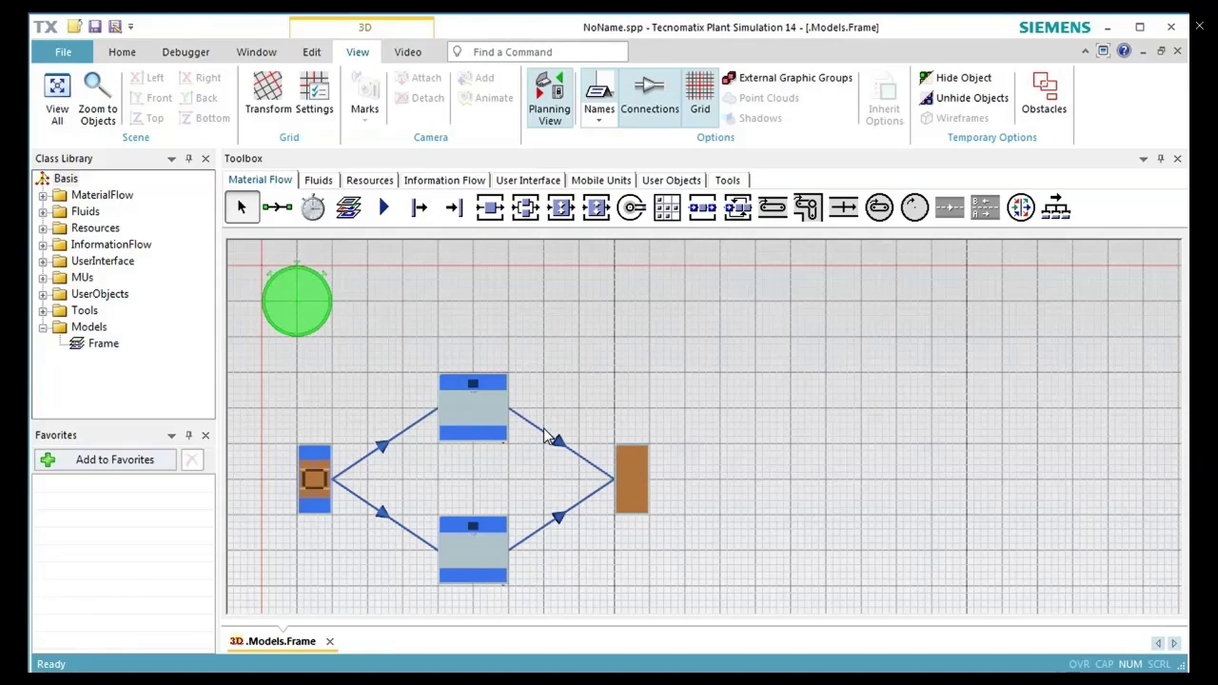
Step: Insert an ExperimentManager into the frame above the Drain
click(726, 181)
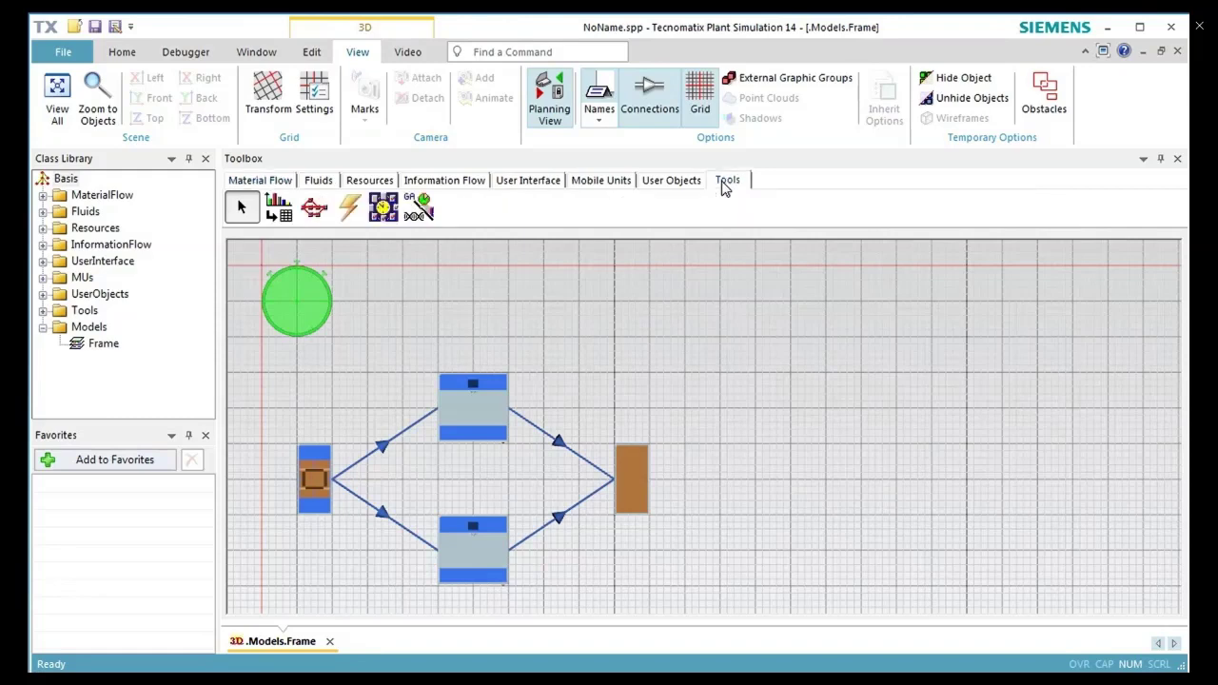
click(384, 208)
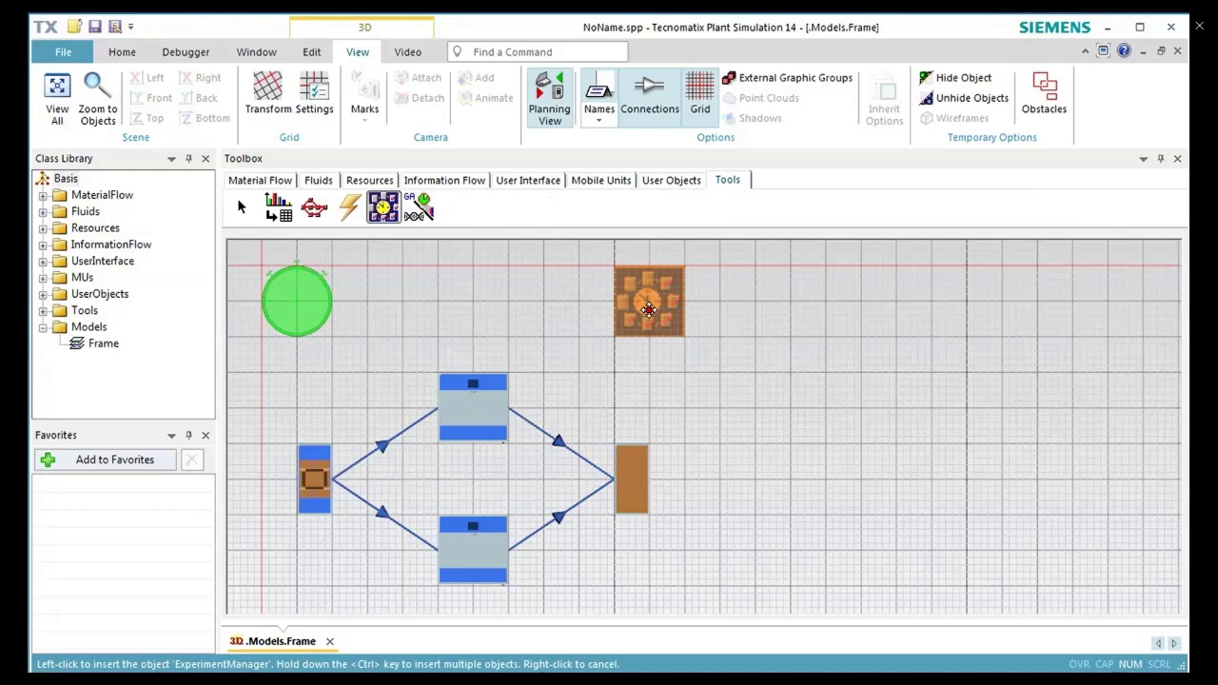
click(648, 309)
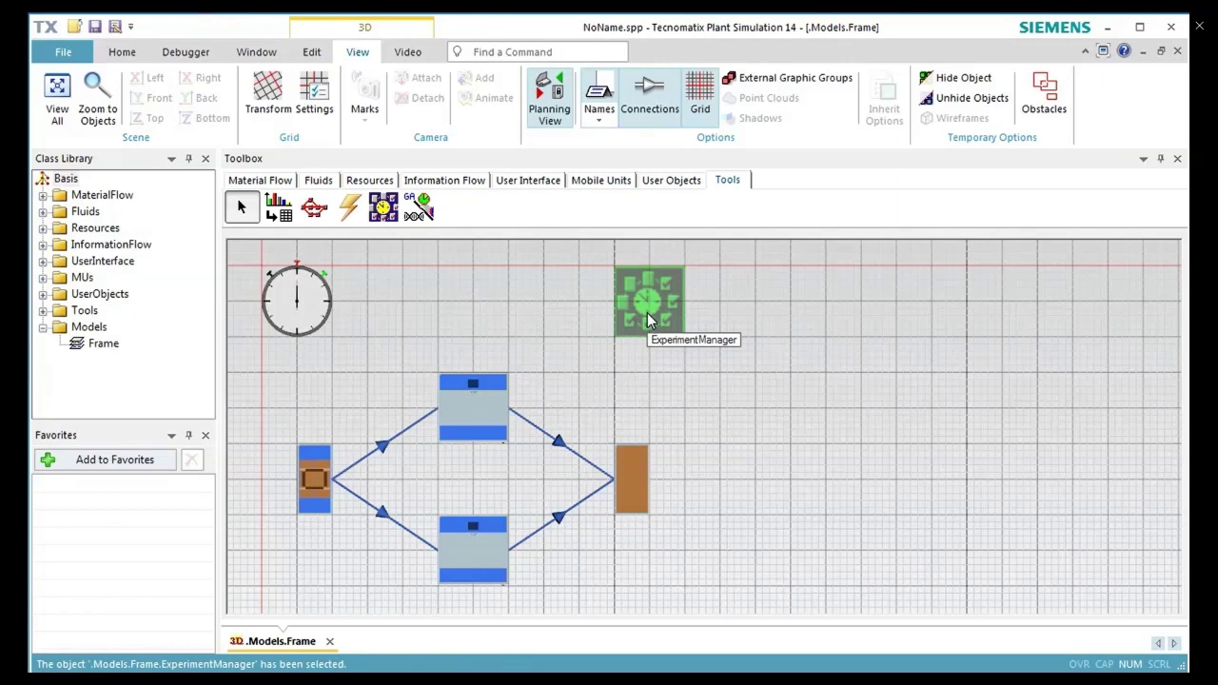
Step: Define the lower SingleProc's statWorkingPortion as the first output value of the ExperimentManager
double_click(648, 318)
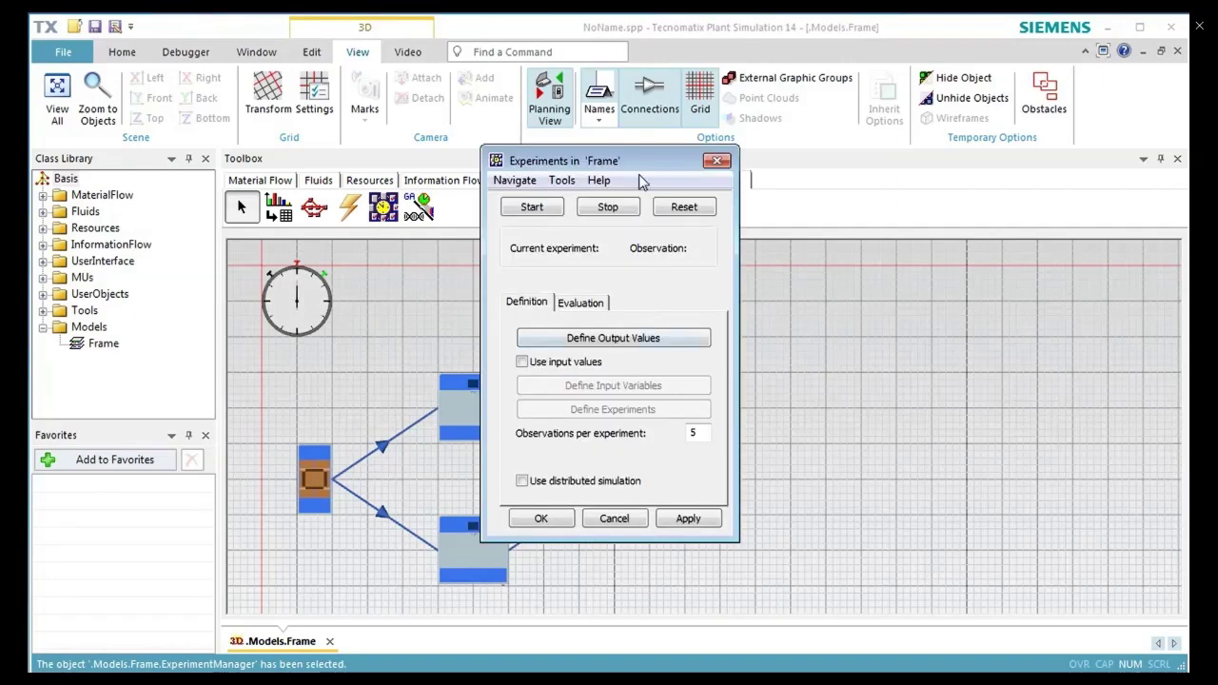
drag(644, 161, 1062, 228)
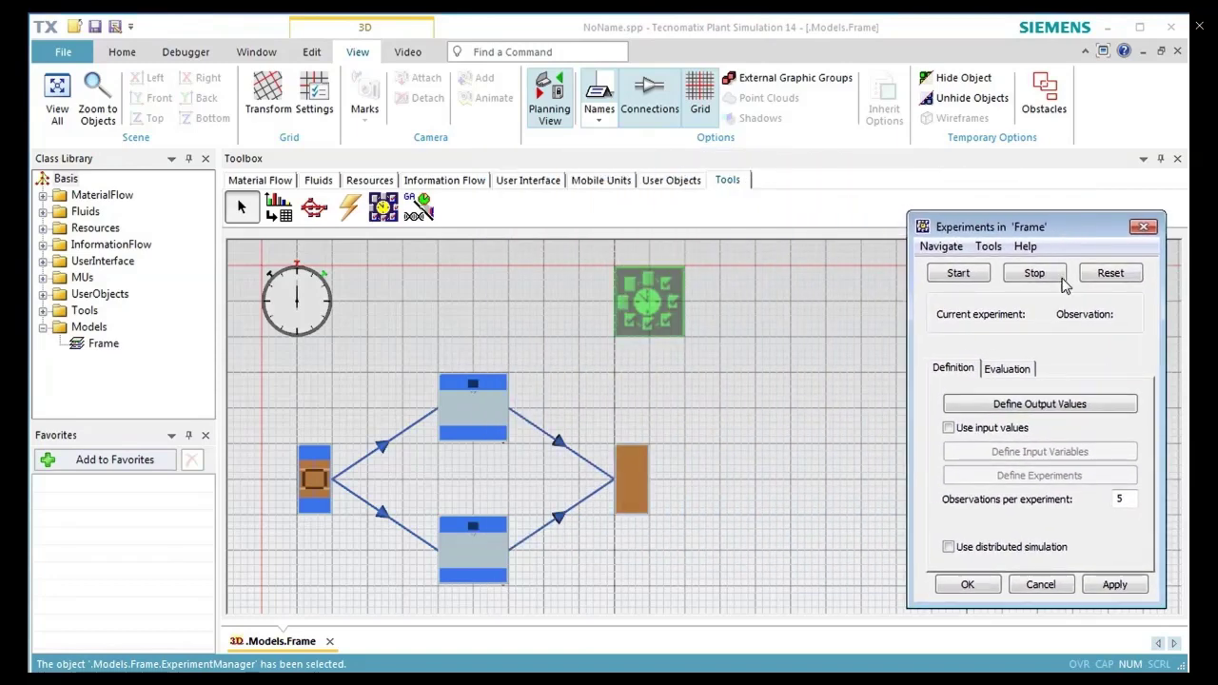
click(1064, 407)
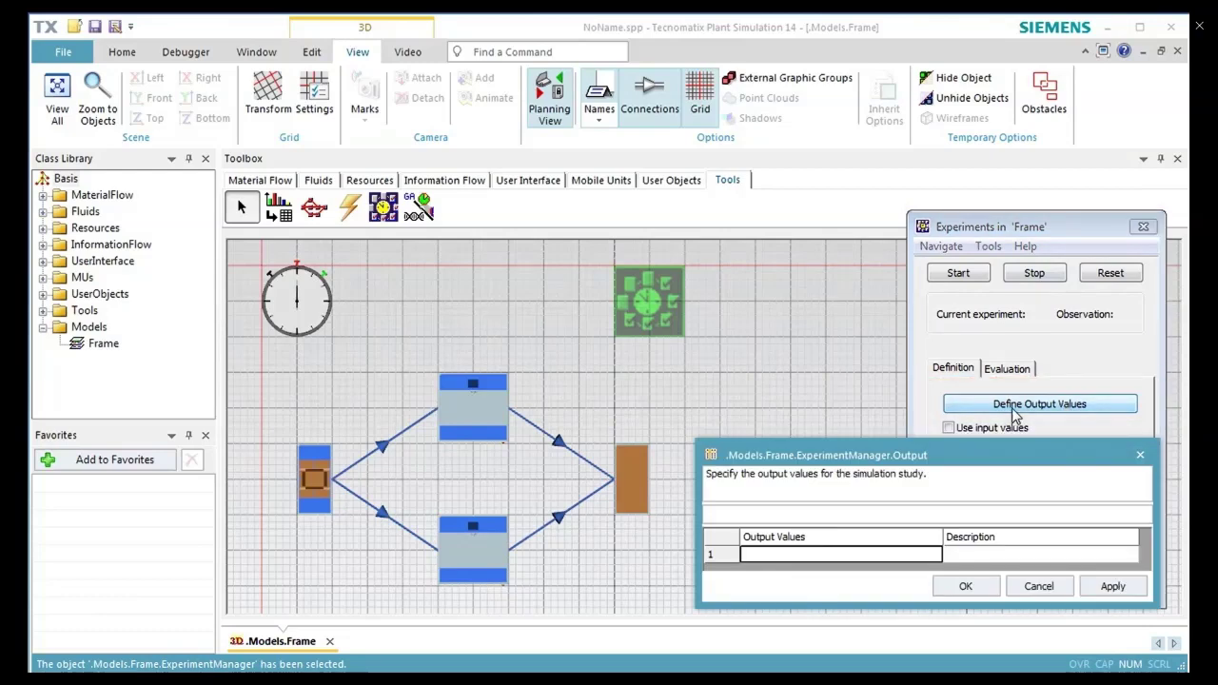
drag(450, 559, 802, 564)
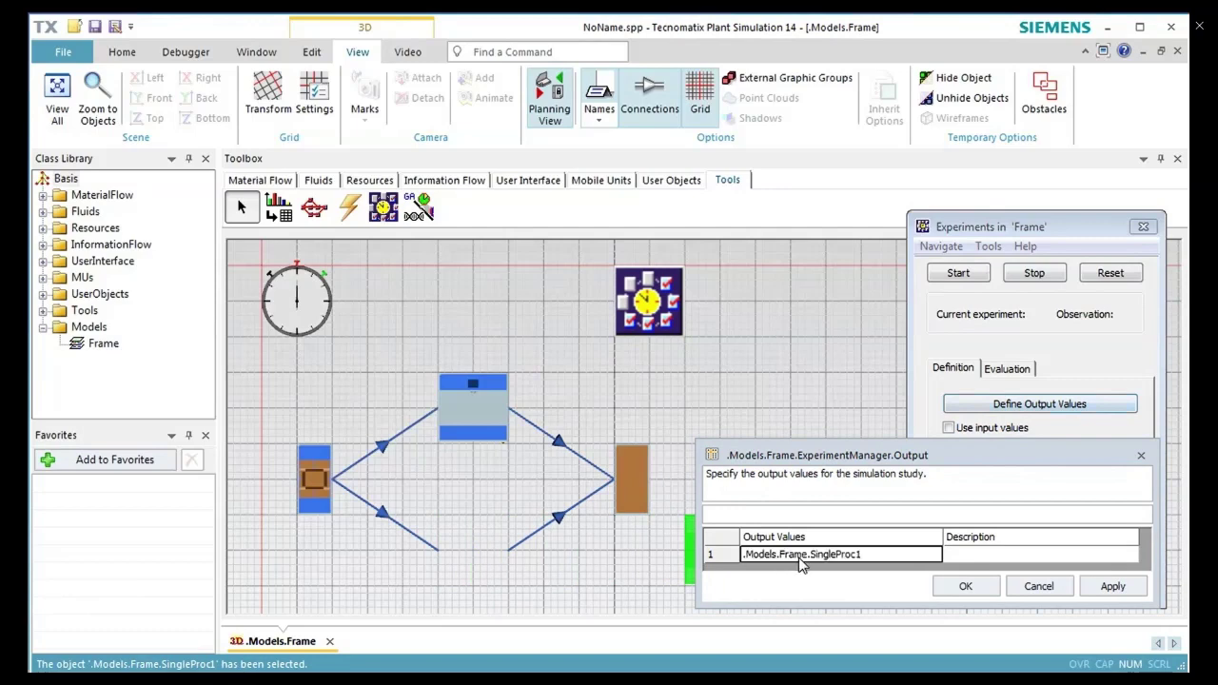
click(888, 554)
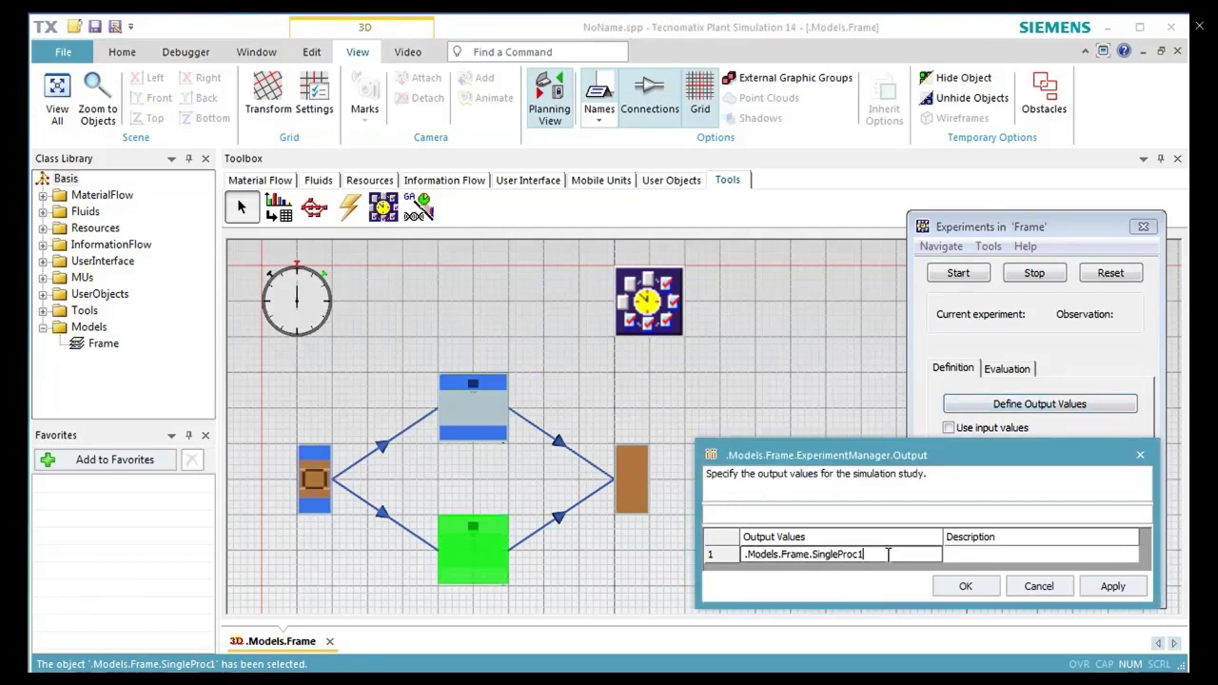
text(.stat)
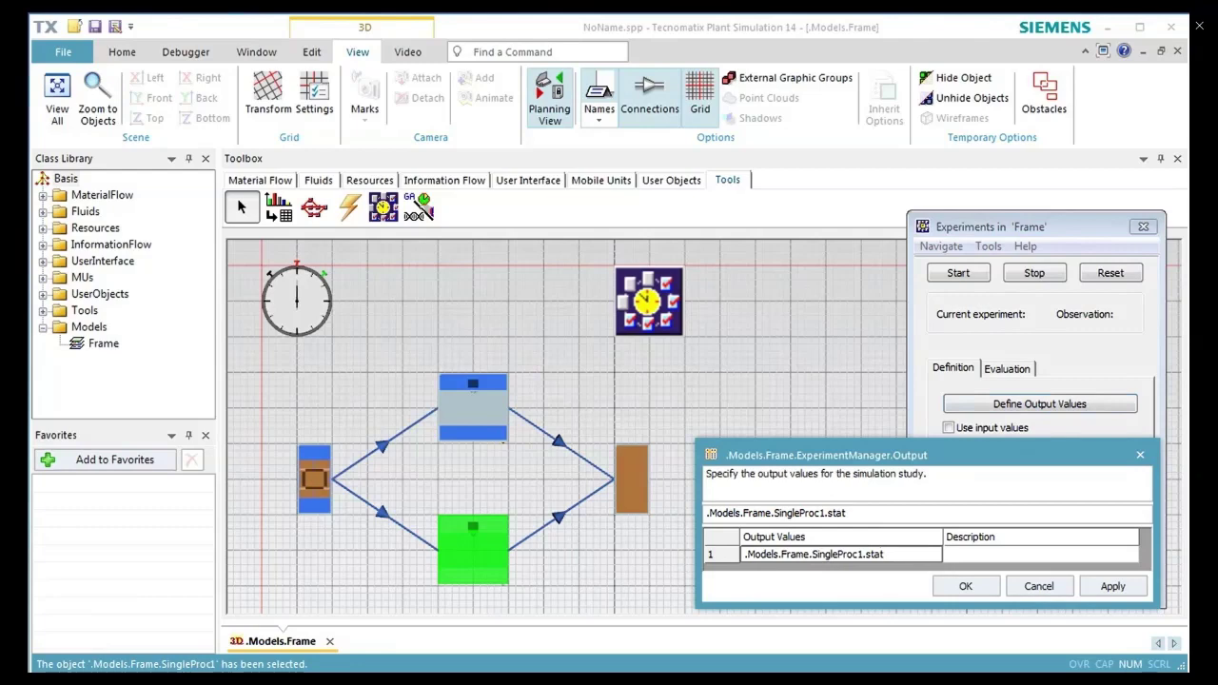
text(WorkingPortion)
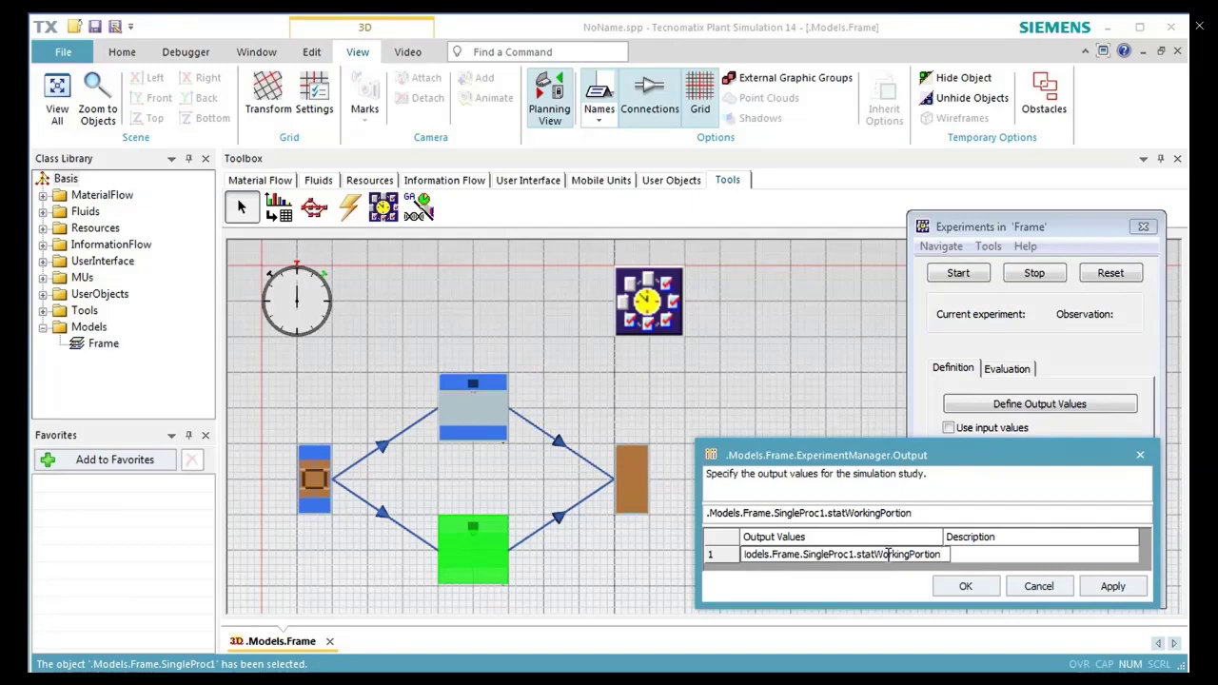
Step: Describe the first output value as "Utilization of Auxiliary Machine" and apply the output table
click(985, 561)
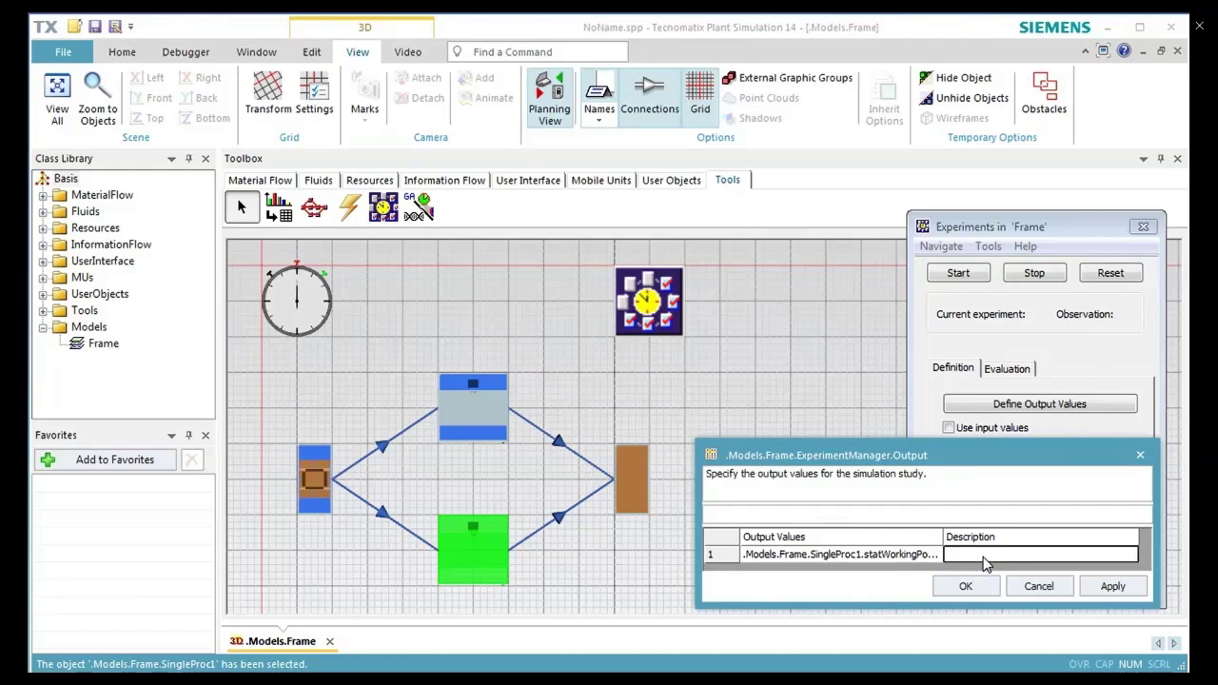
text(Ut)
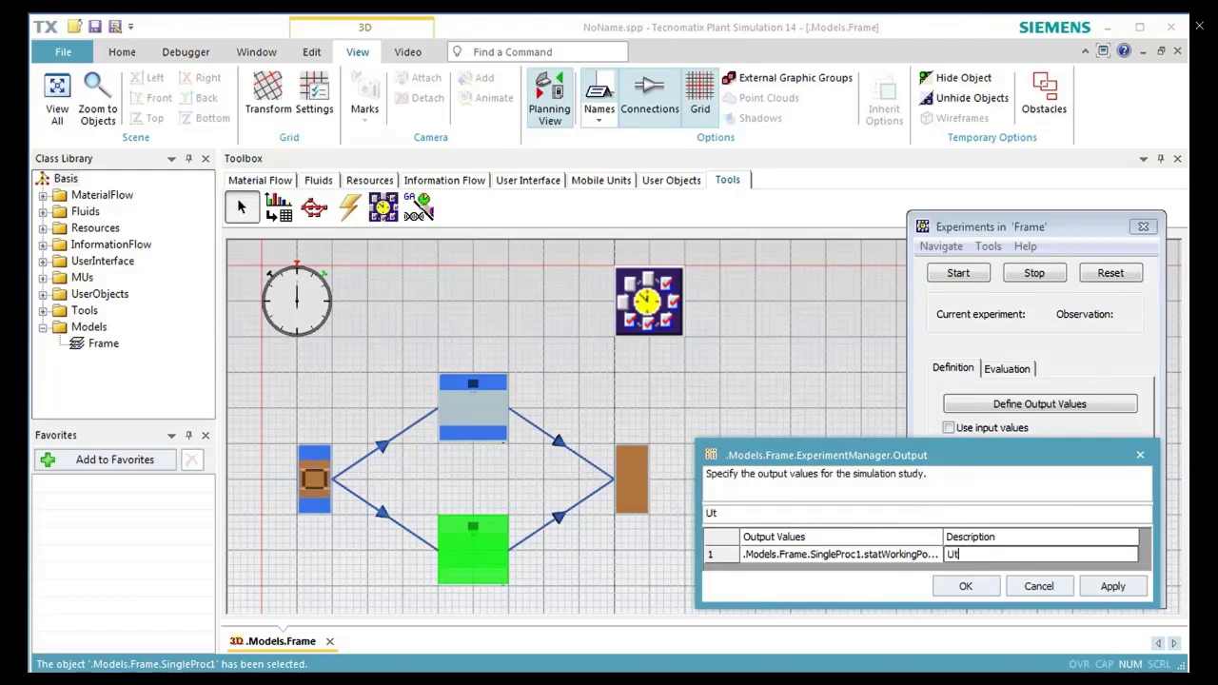
text(ilization of A)
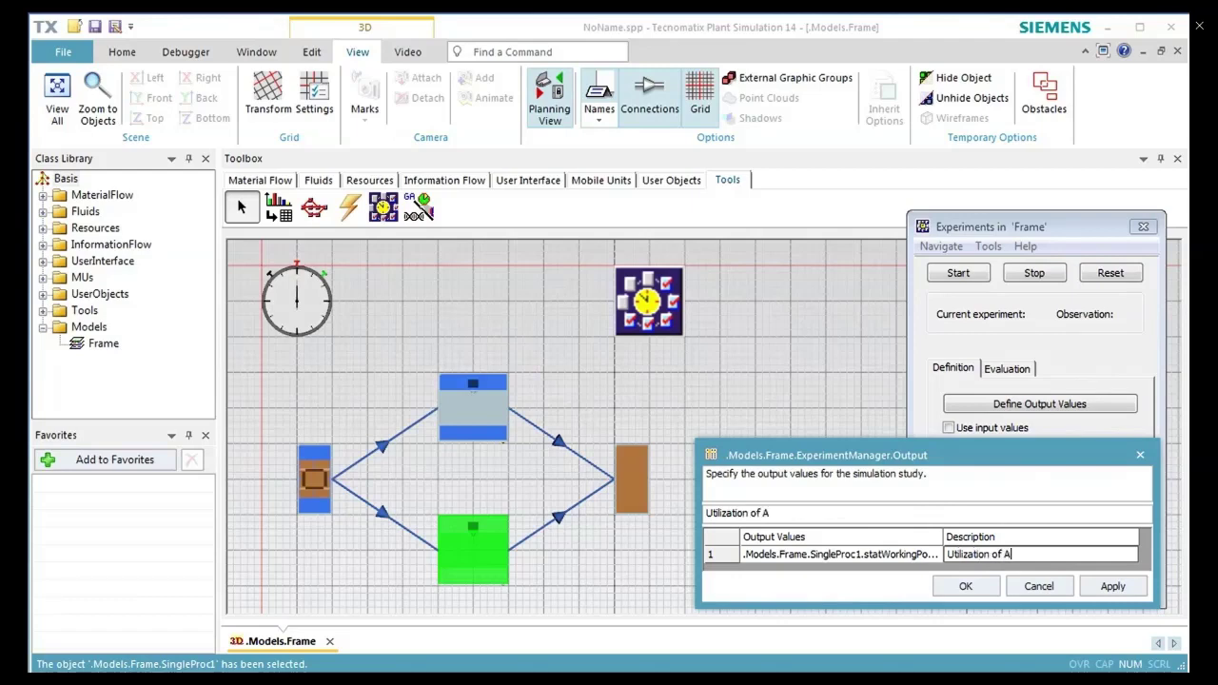
text(uxilia)
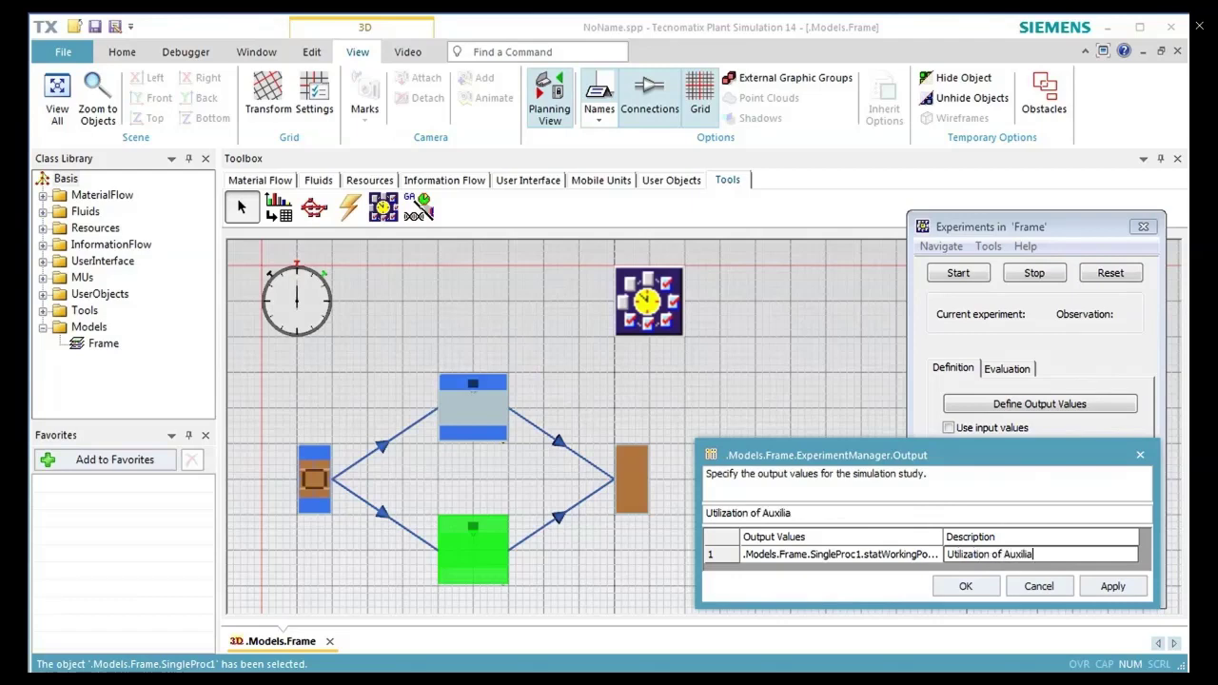
text(ry Machine)
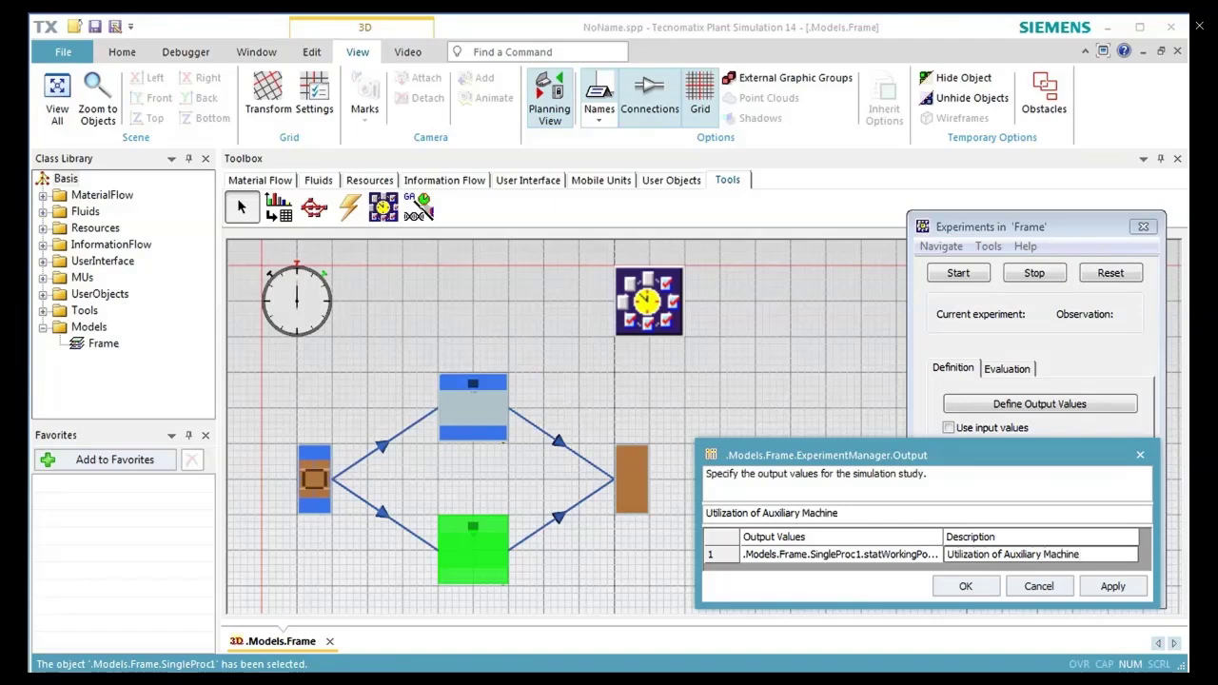
click(1102, 589)
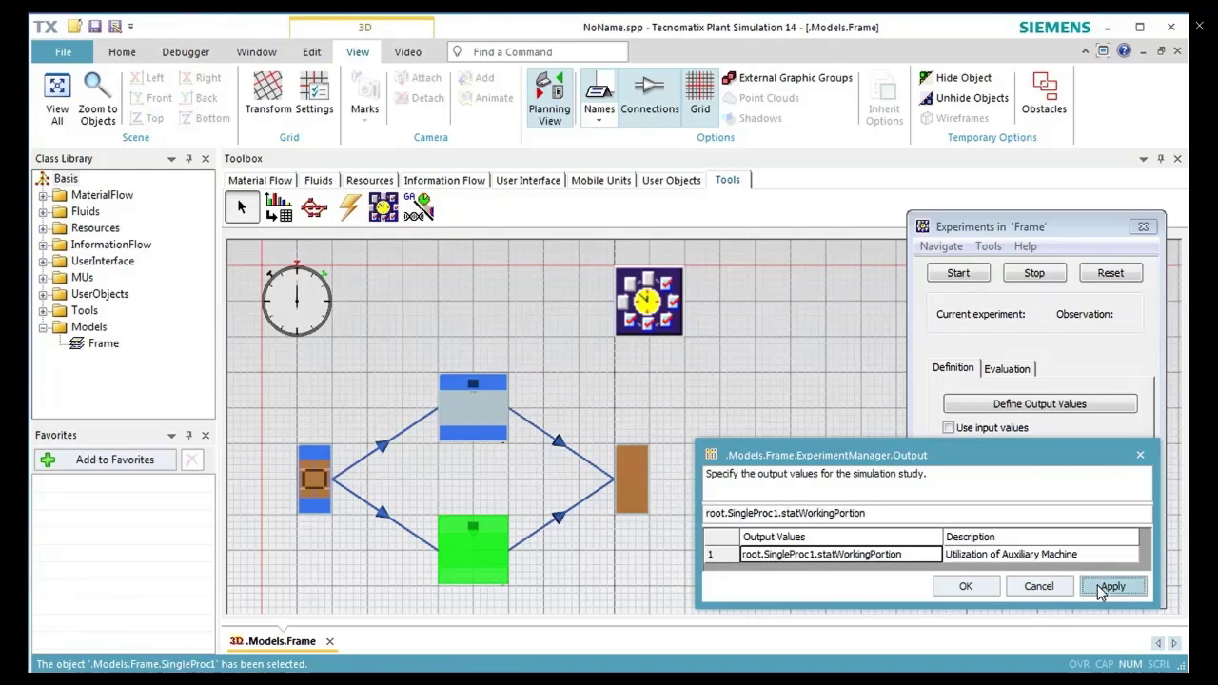
Step: Add a second output value row with the upper SingleProc's statFailPortion
click(1099, 560)
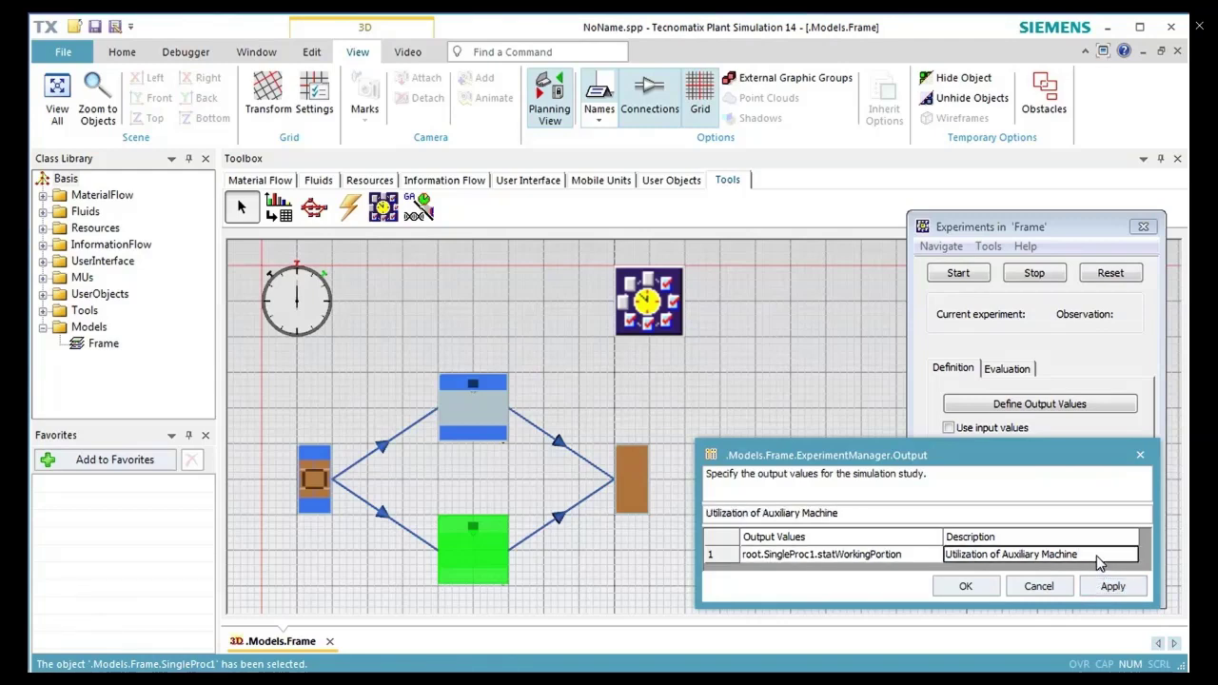
key(Return)
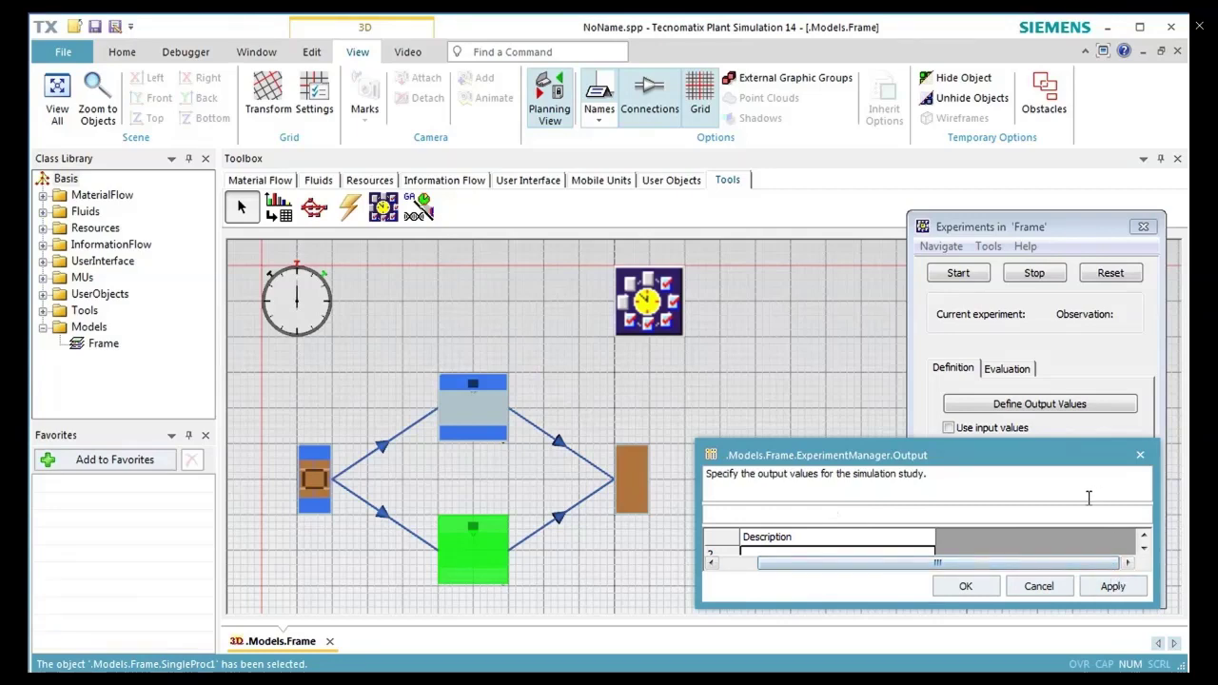
drag(959, 562, 899, 646)
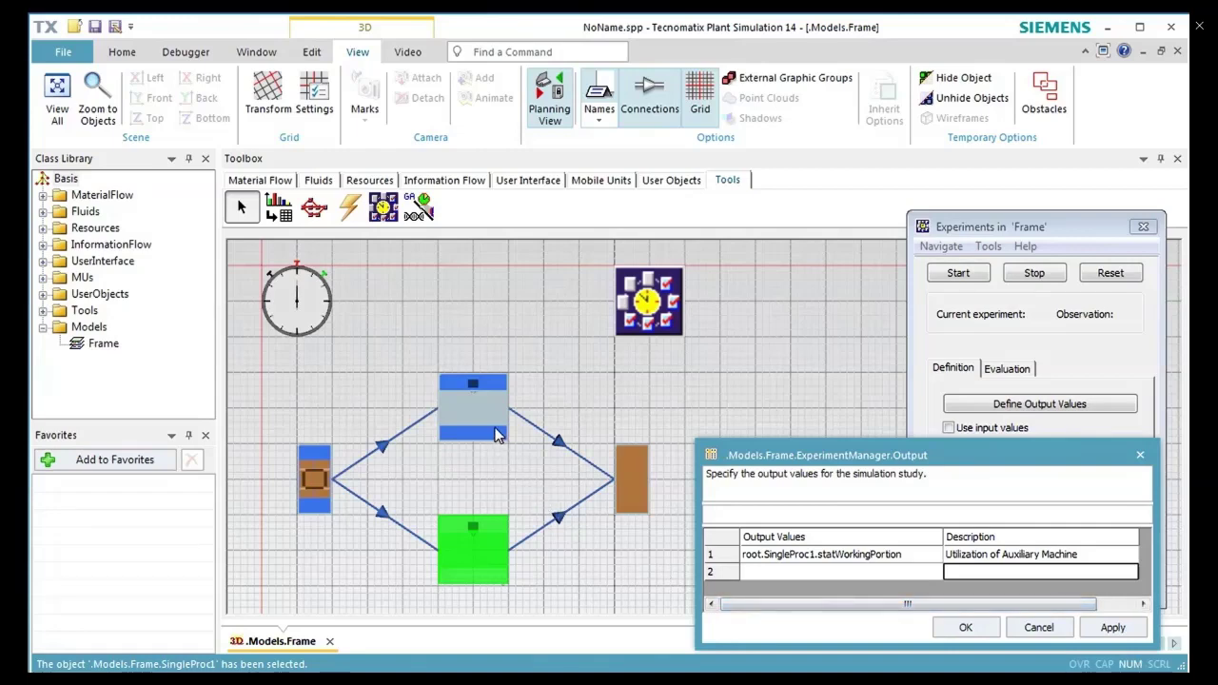
drag(508, 449, 809, 572)
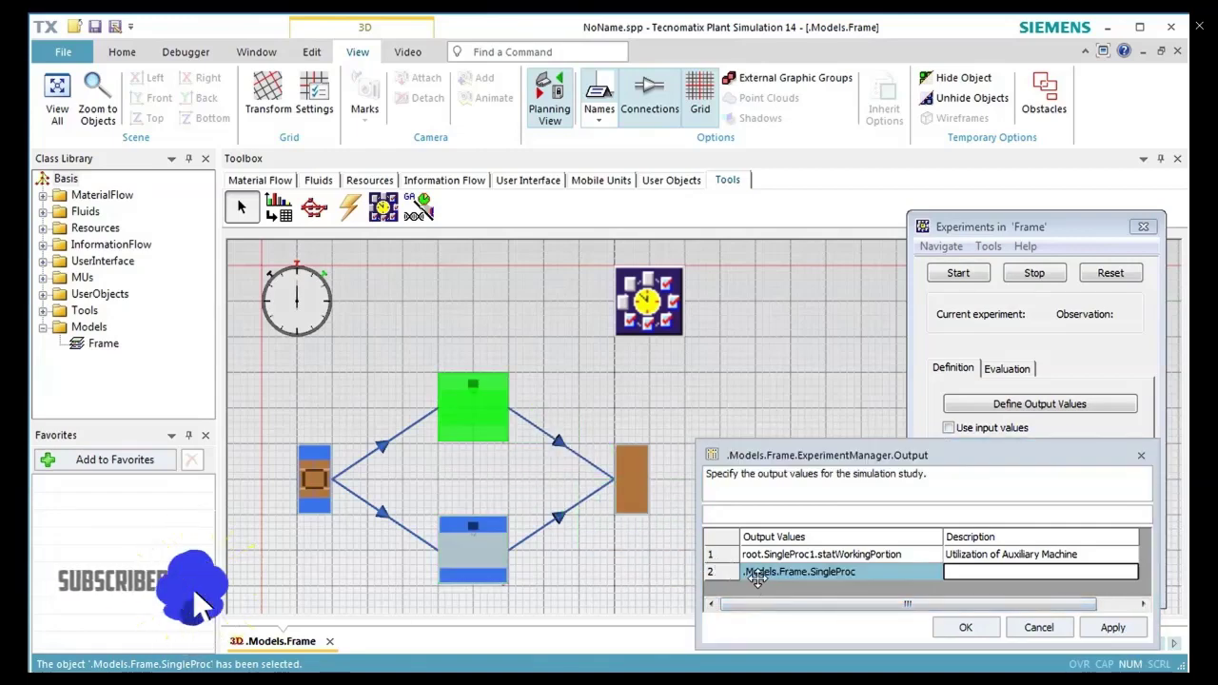
double_click(883, 572)
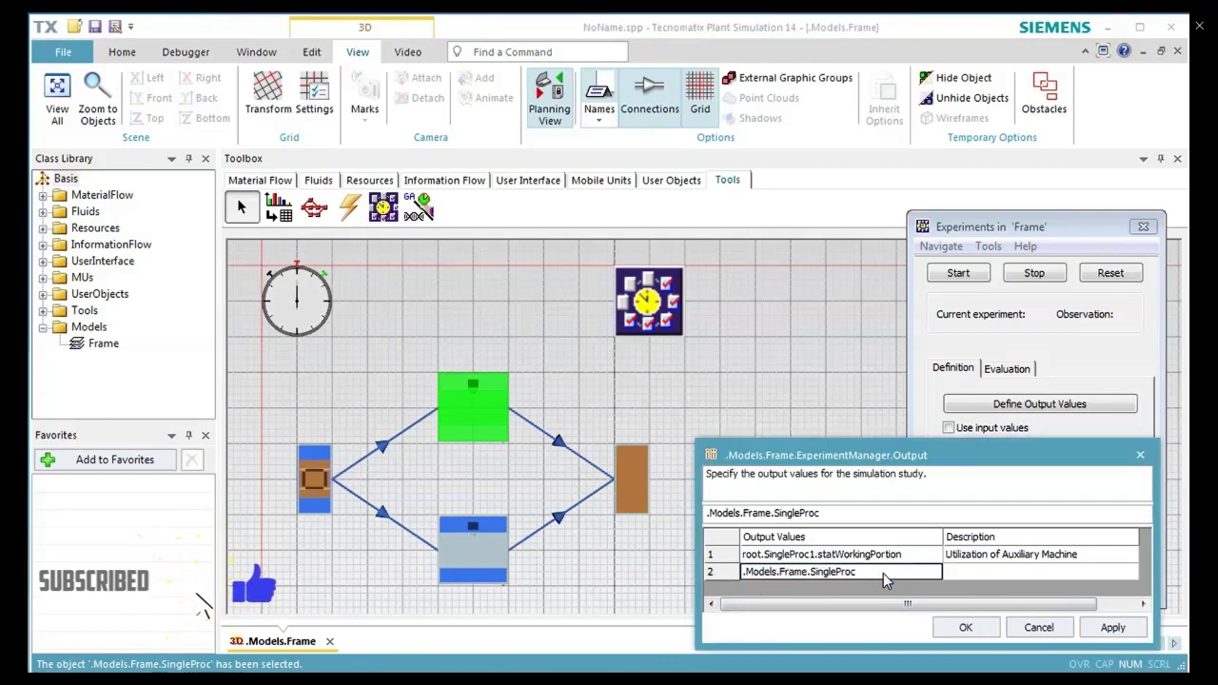
text(.stat)
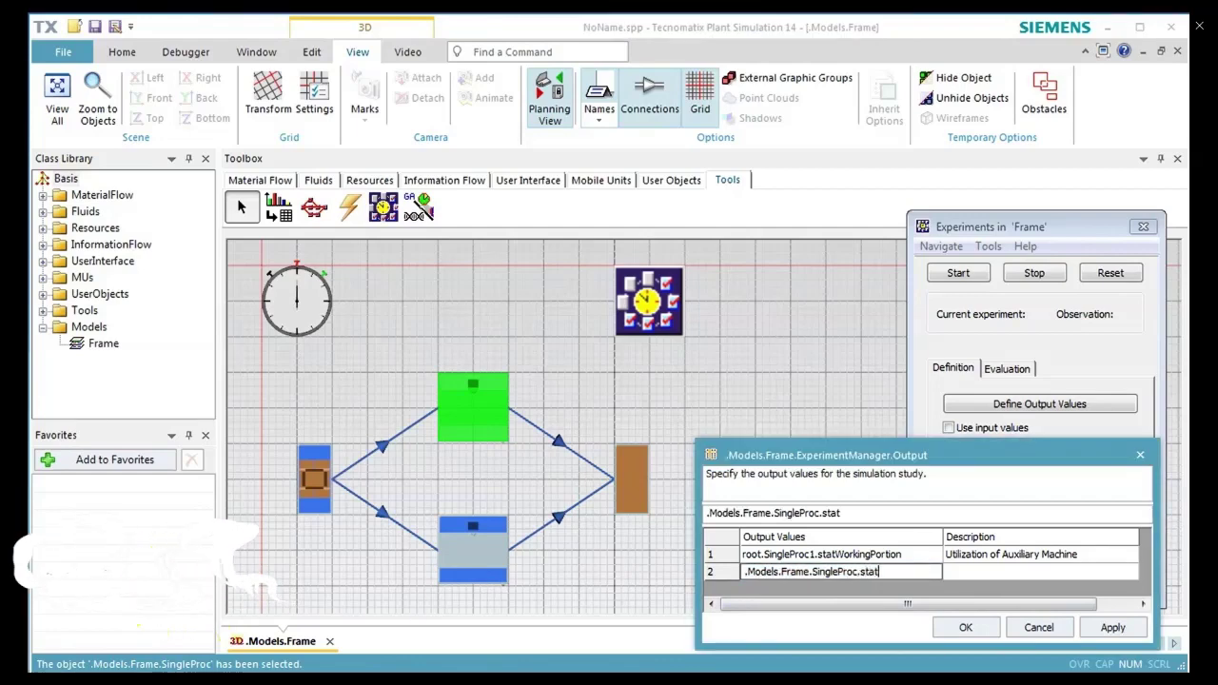
text(Fail)
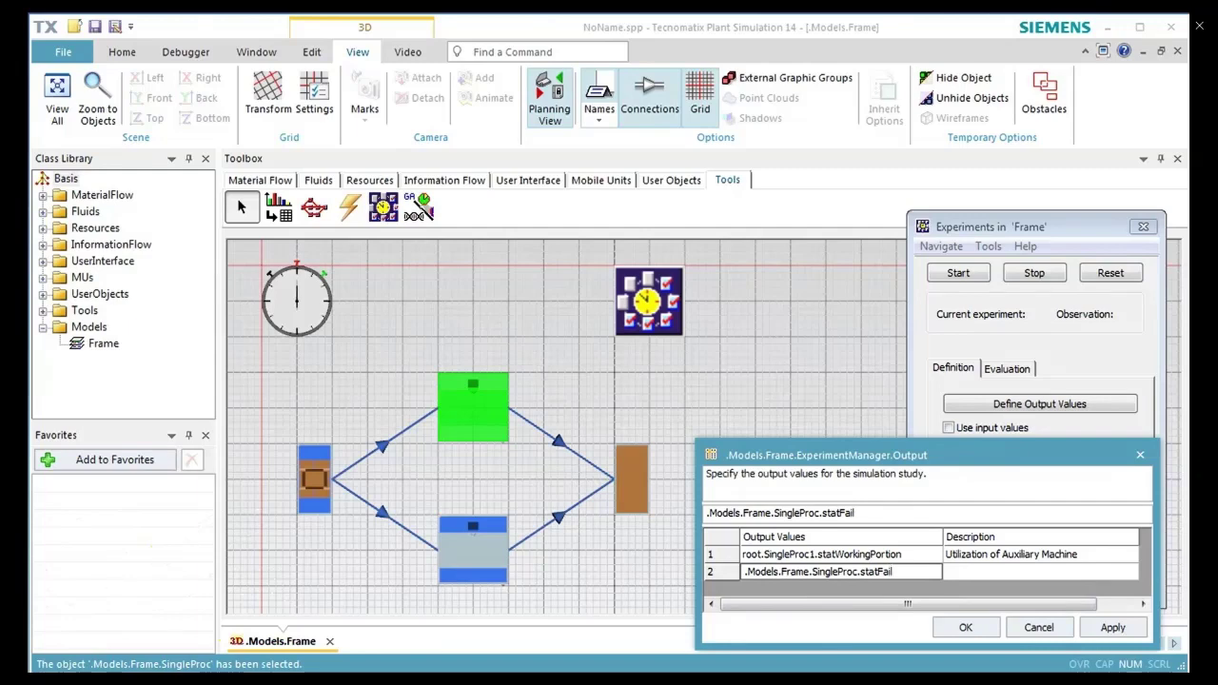
text(Portion)
Step: Describe the second output value as "Portion of Fail of the MainMachine" and accept the output value definitions
click(959, 572)
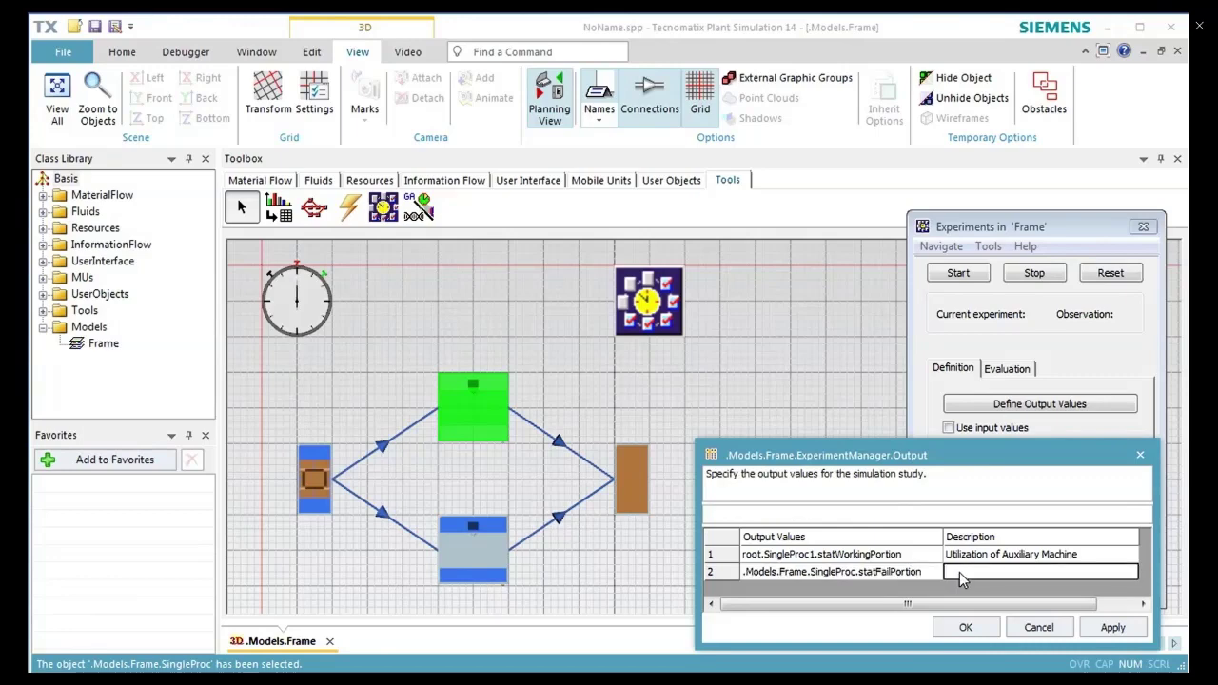
text(Portion)
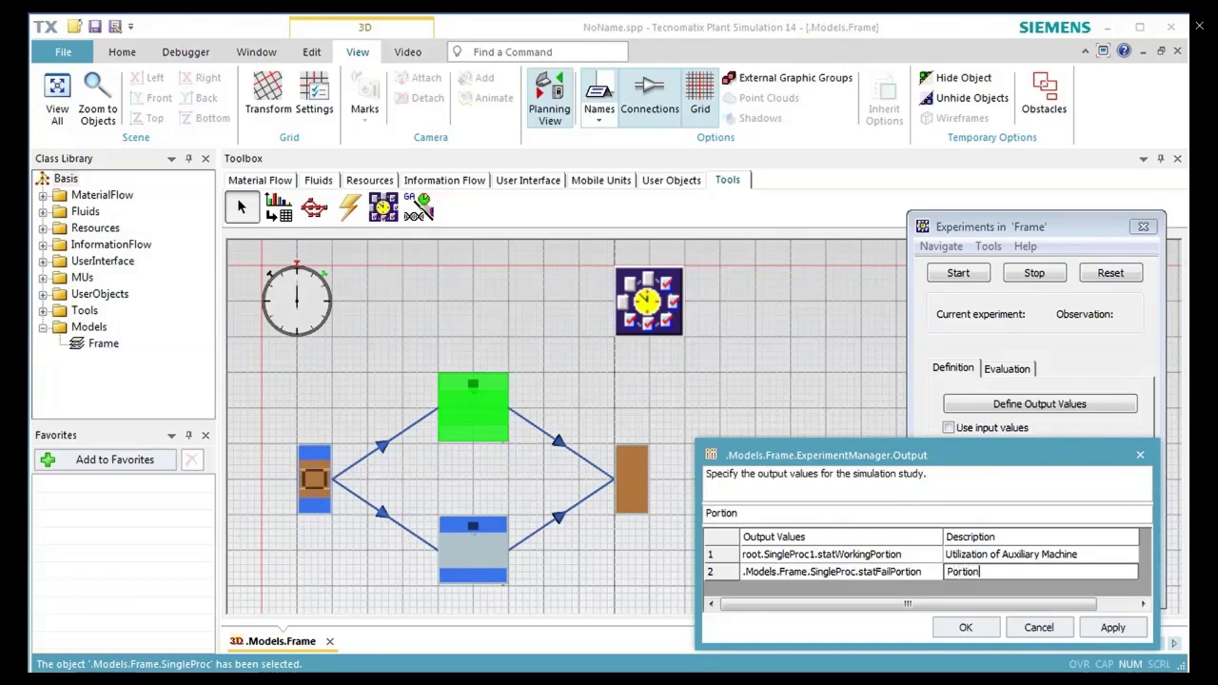
text( of Fail of th)
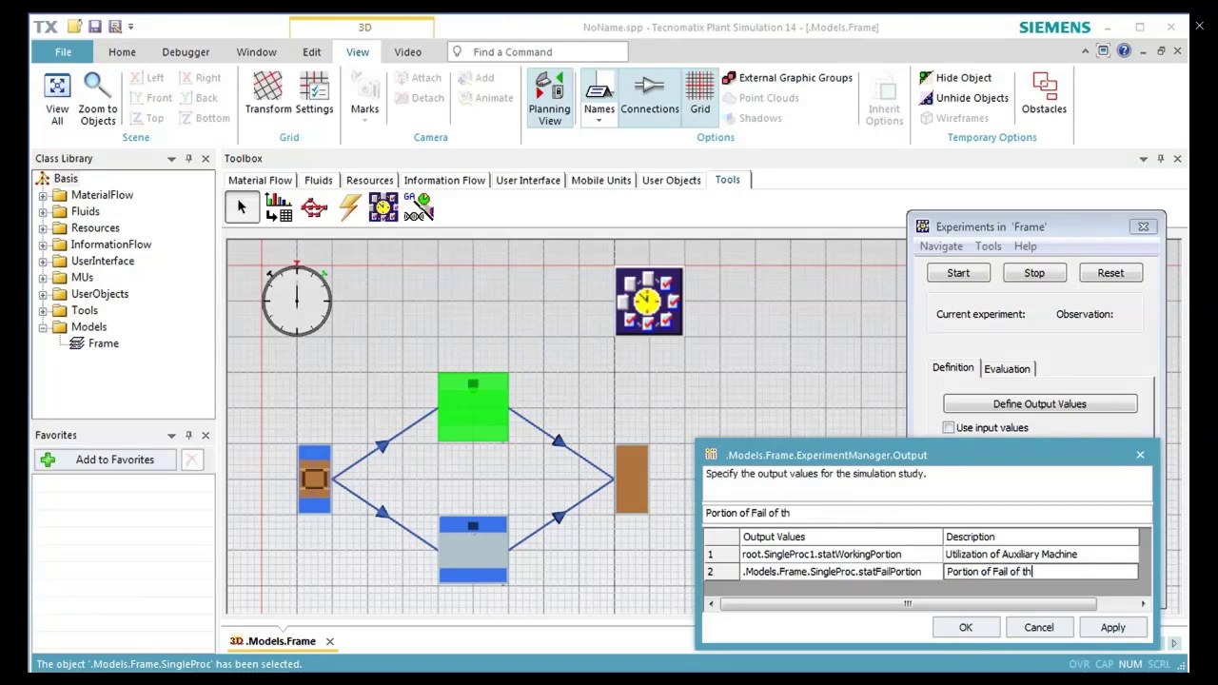
text(e MainMachine)
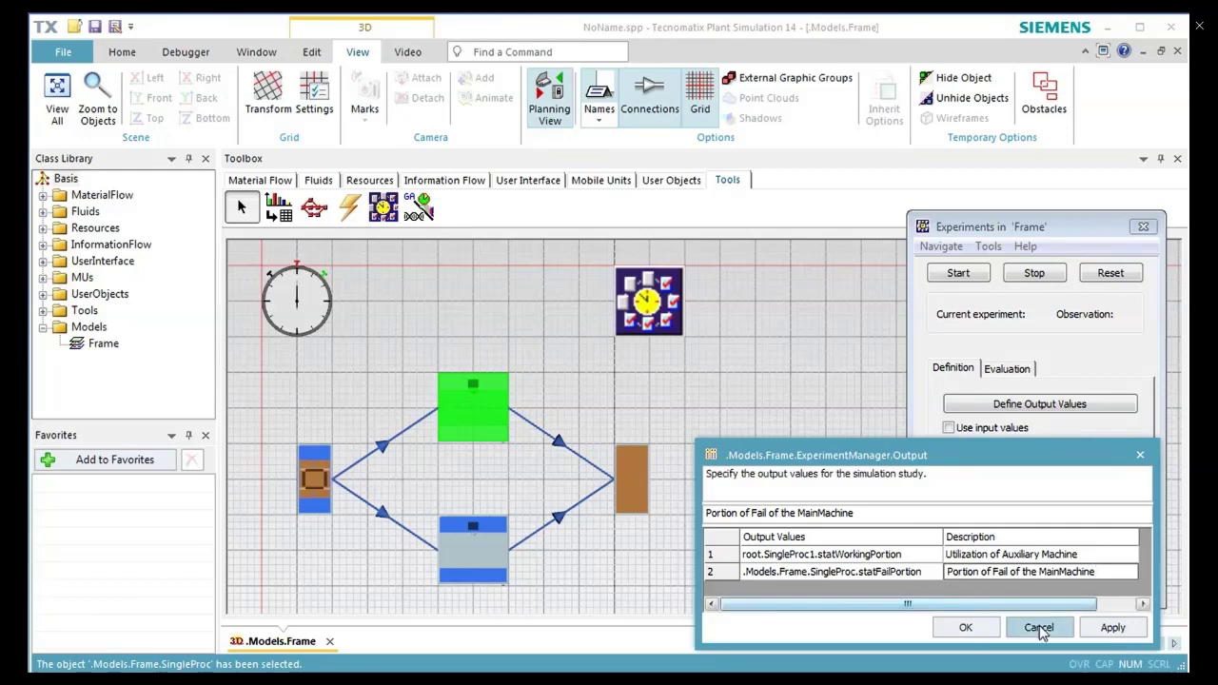
click(1110, 628)
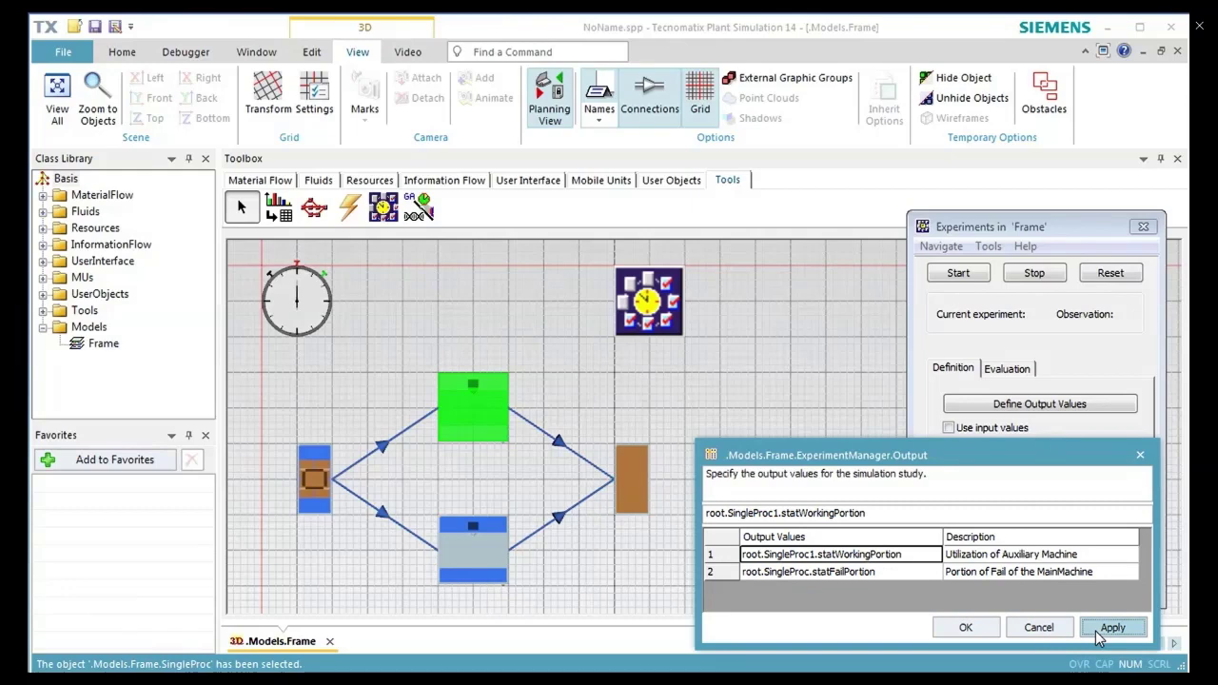
click(956, 630)
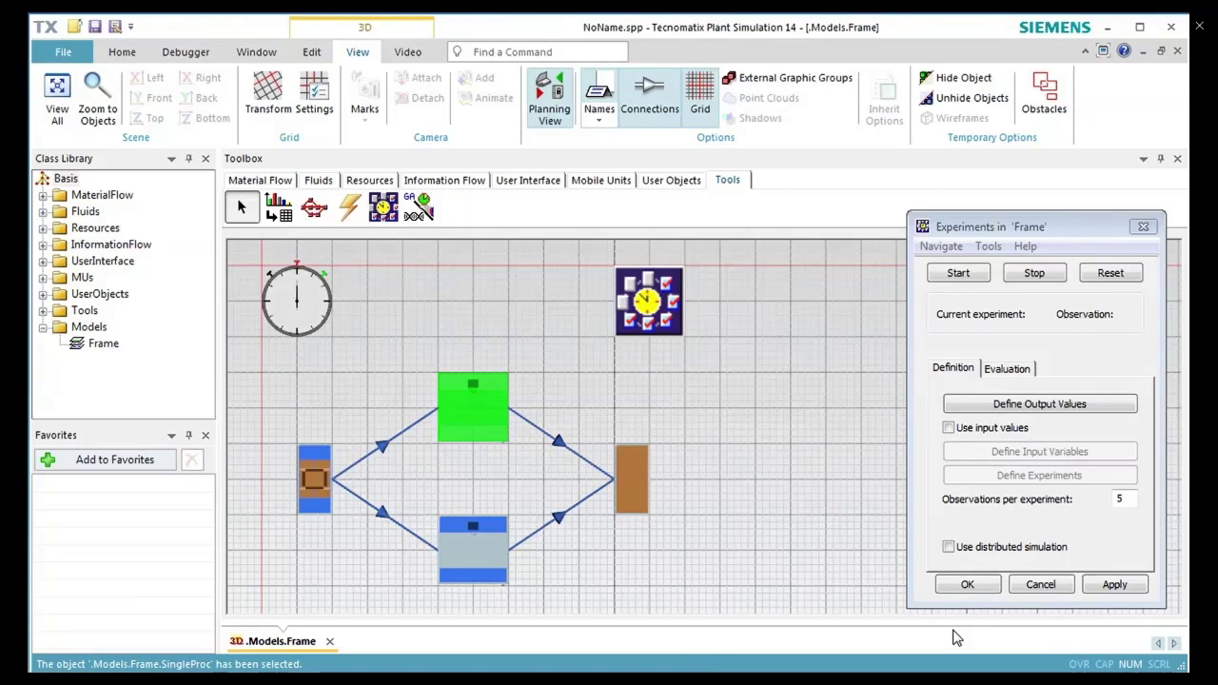
Step: Run the experiment, review the statistics of output values in its report, and close the report
click(957, 273)
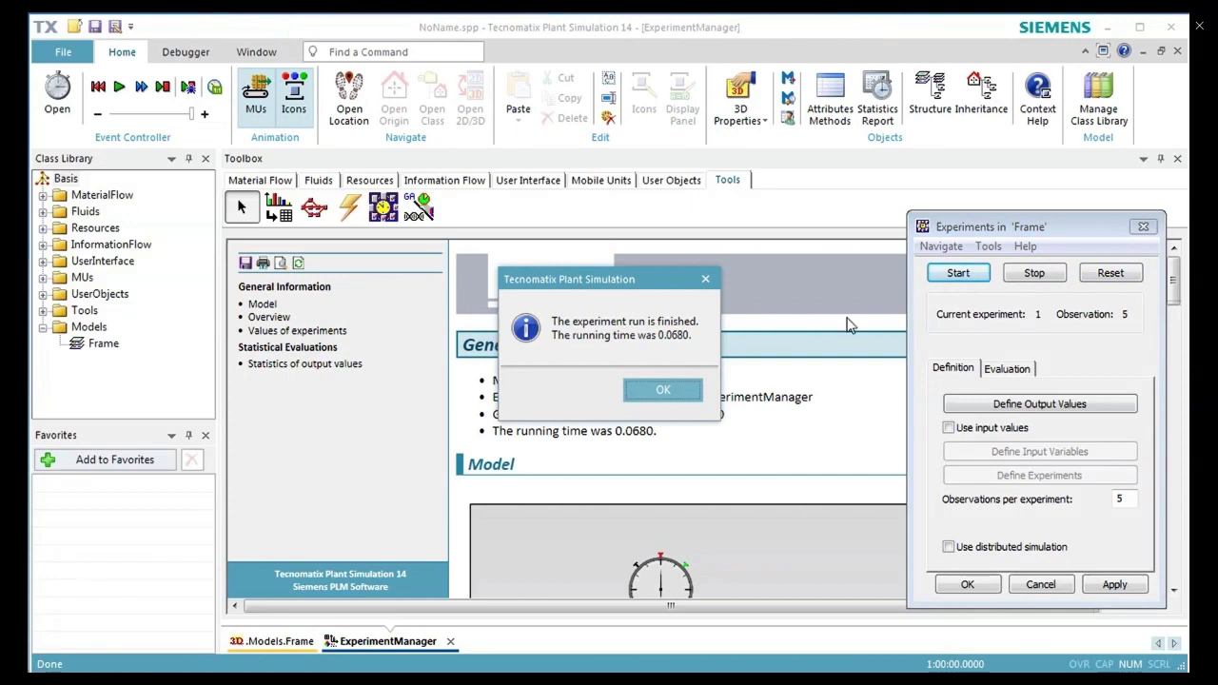
click(692, 392)
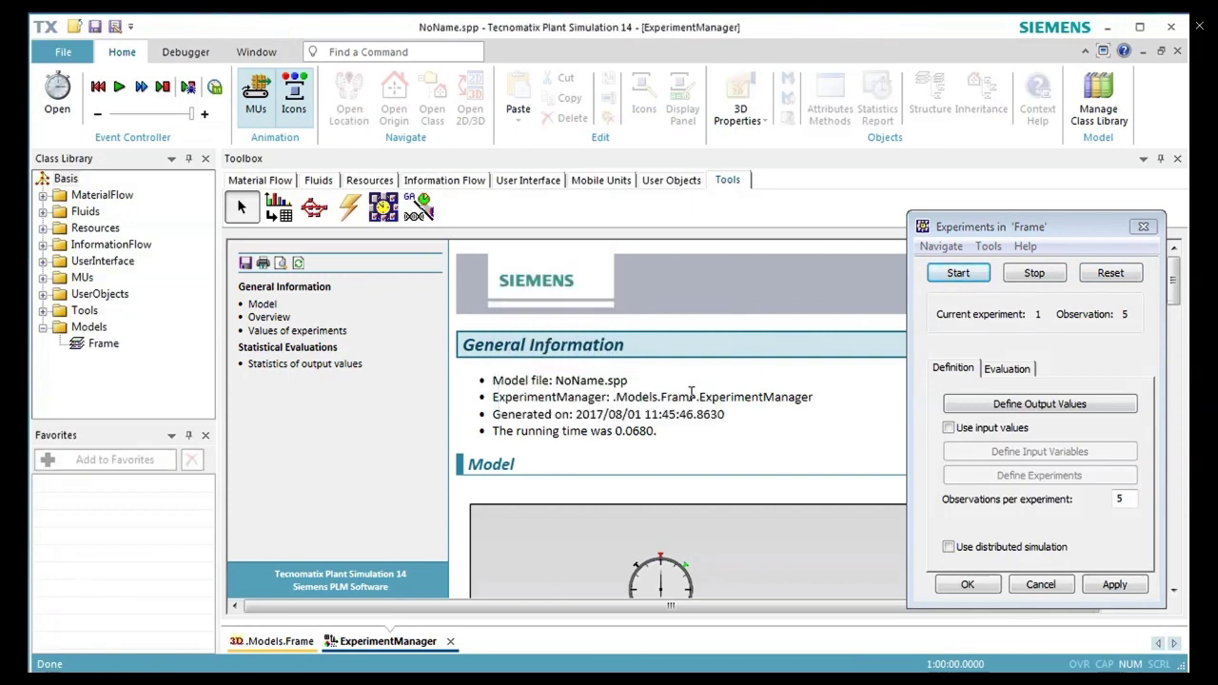
click(318, 373)
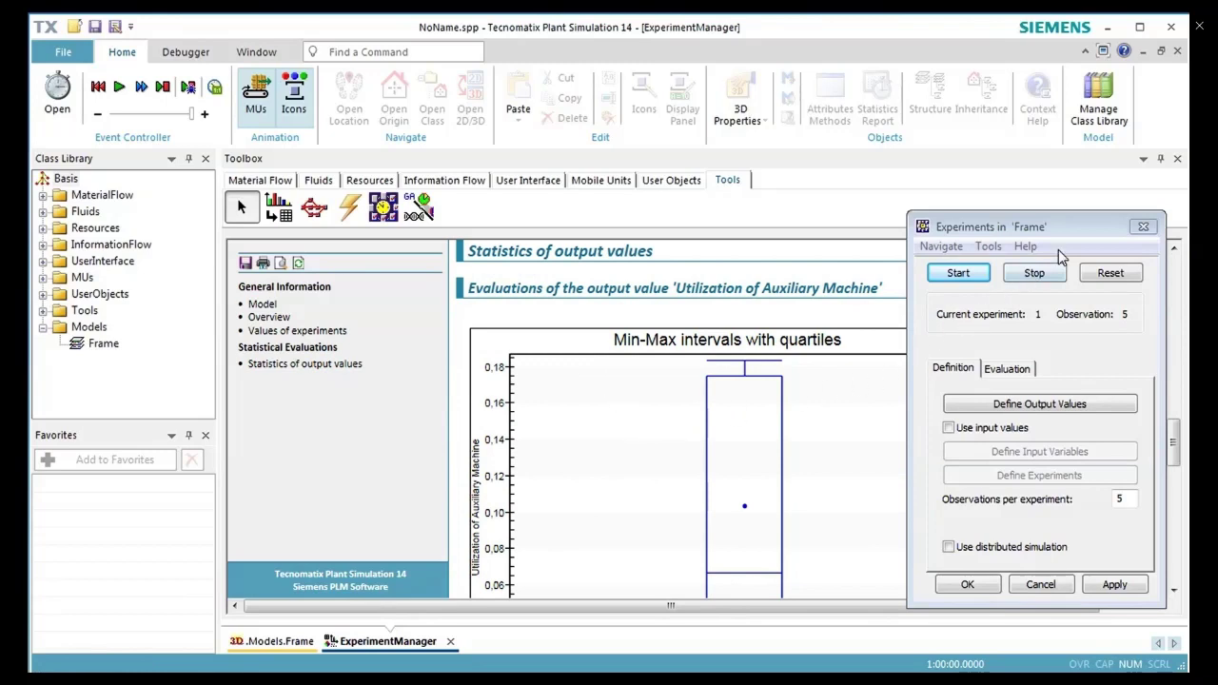
scroll(866, 471, down, 3)
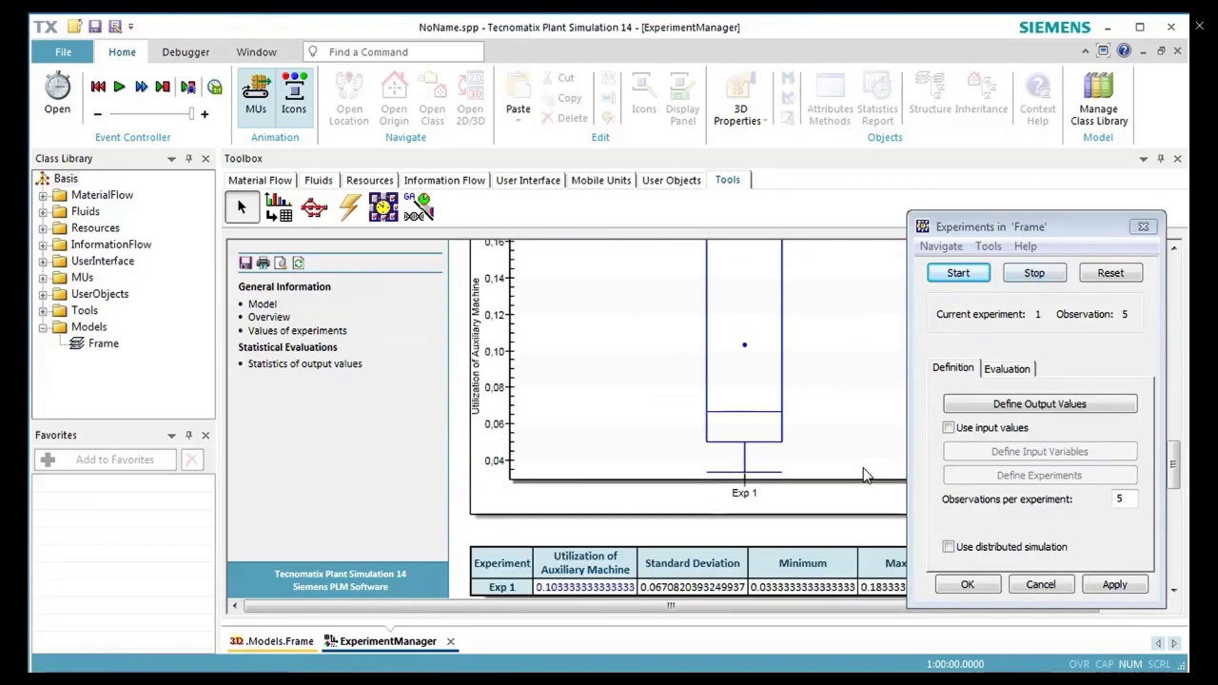
scroll(864, 473, up, 2)
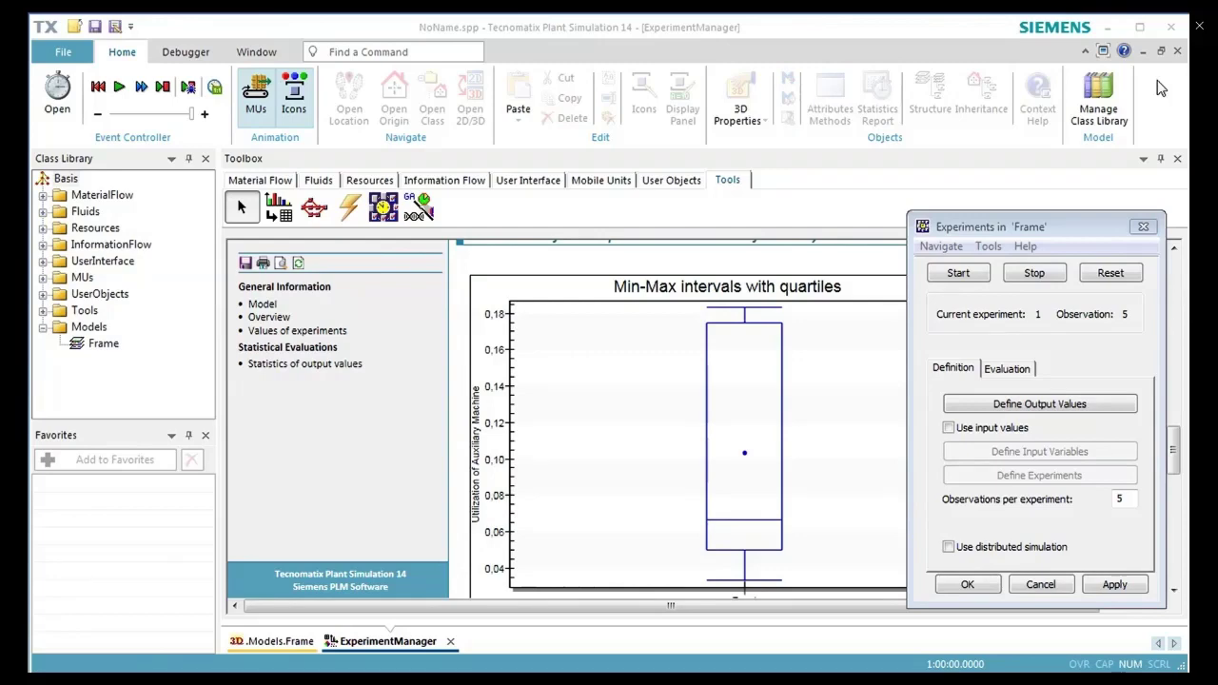
click(1178, 50)
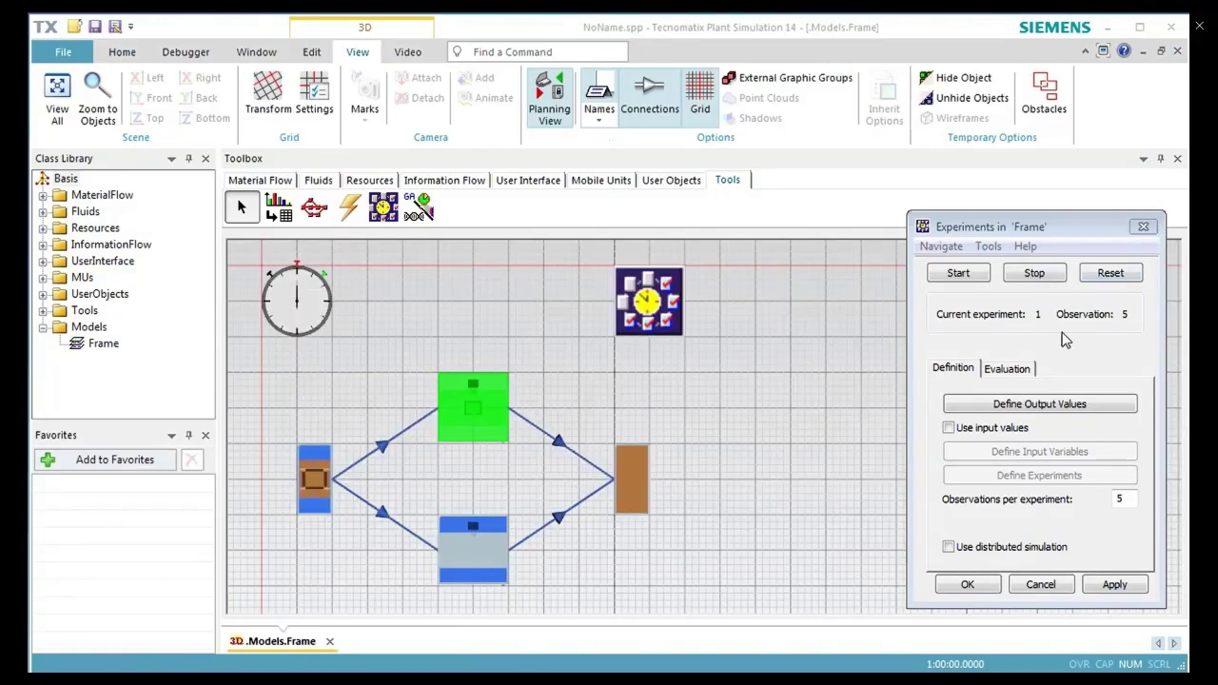
Step: Open the experiment's detailed results table to examine the statistics for the auxiliary machine's utilization
click(1025, 373)
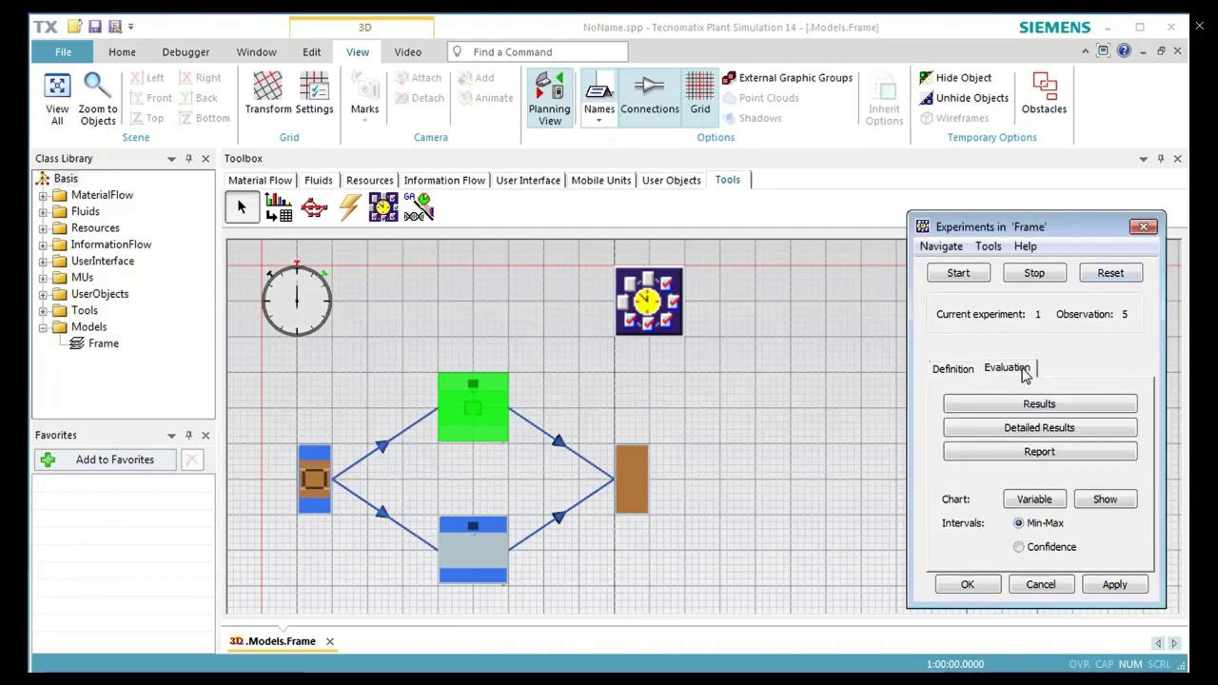
click(1031, 436)
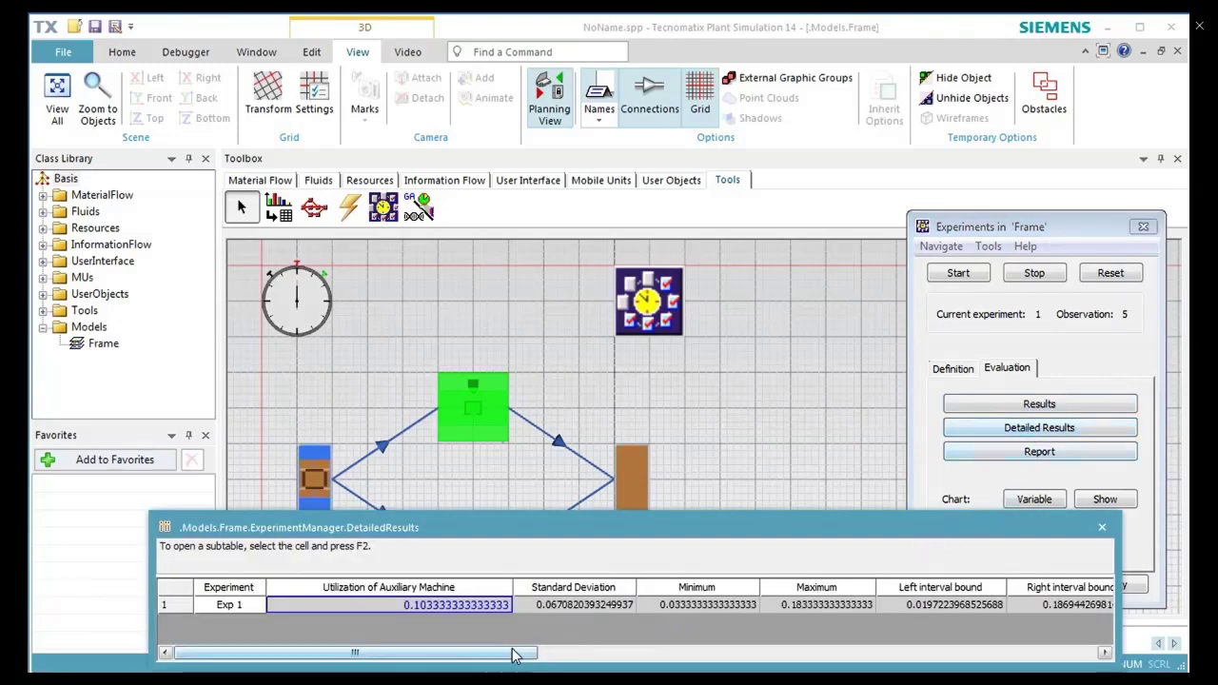
mouse_move(512, 656)
mouse_down()
mouse_move(619, 656)
mouse_move(507, 657)
mouse_up()
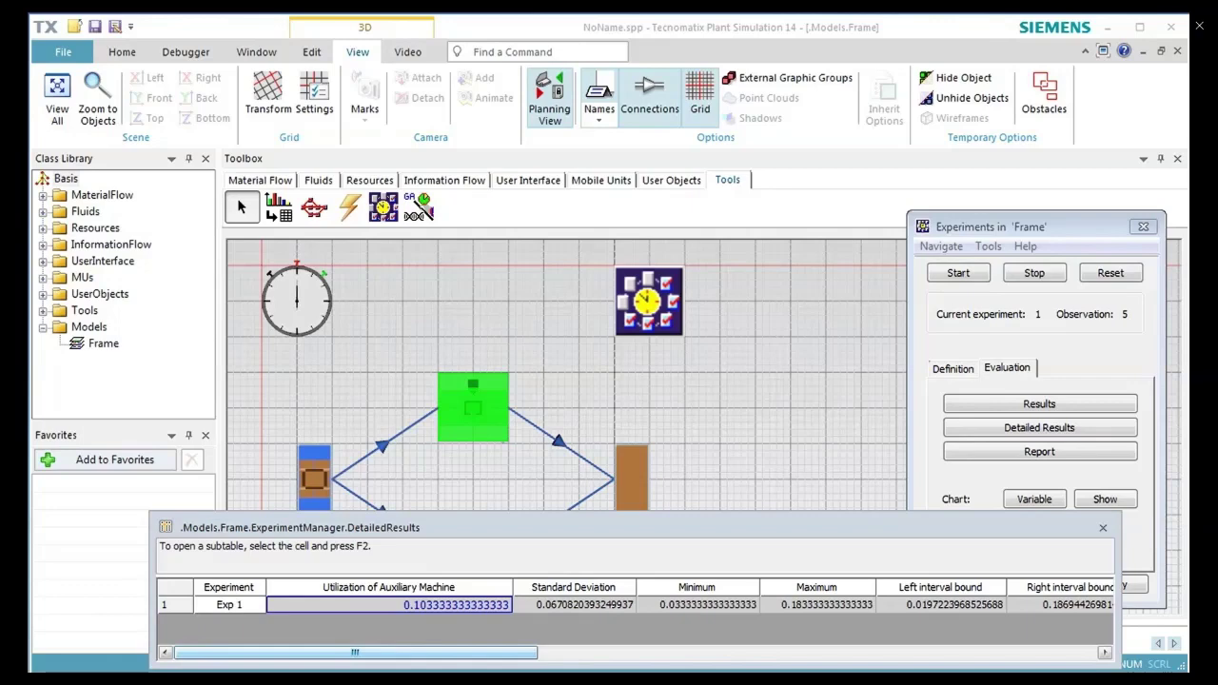
Step: Enable the use of input values in the experiment definition and open the input variable definitions
click(1104, 531)
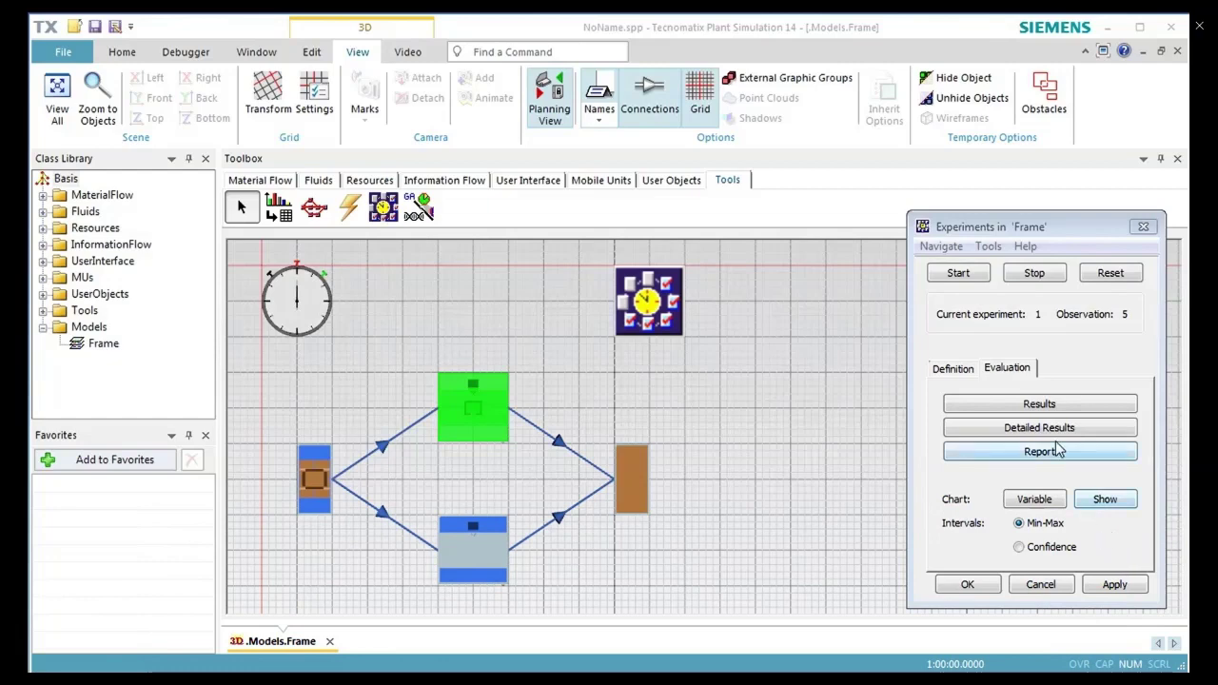
click(956, 371)
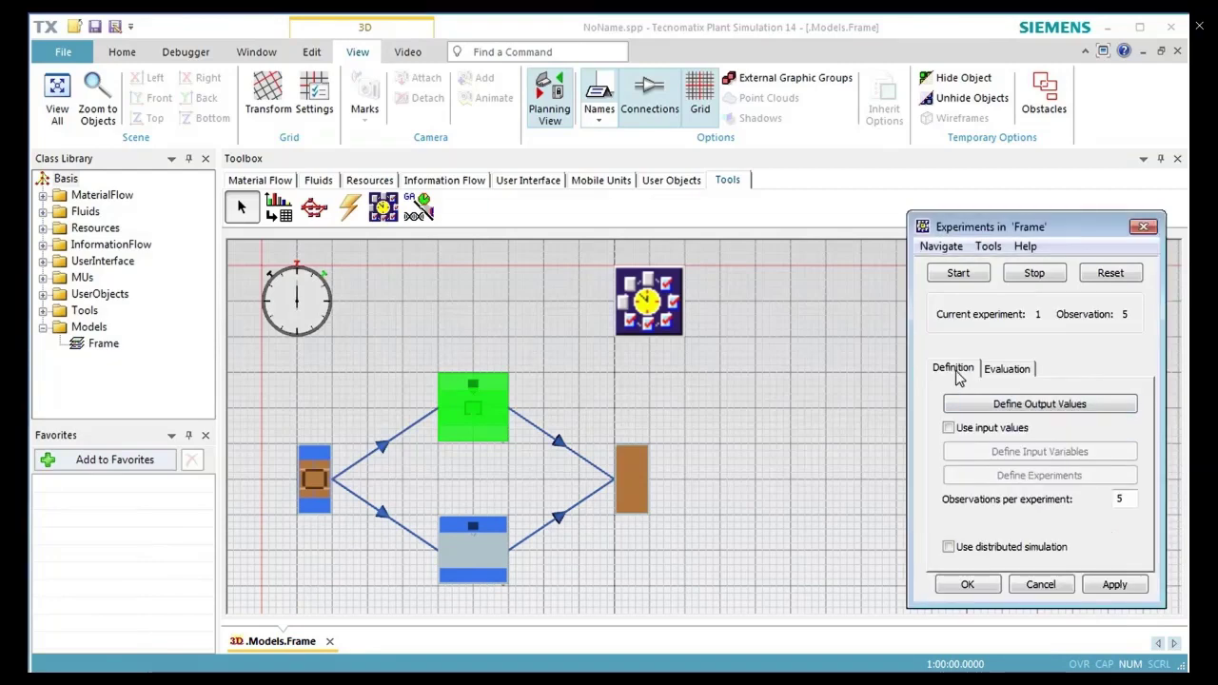
click(984, 433)
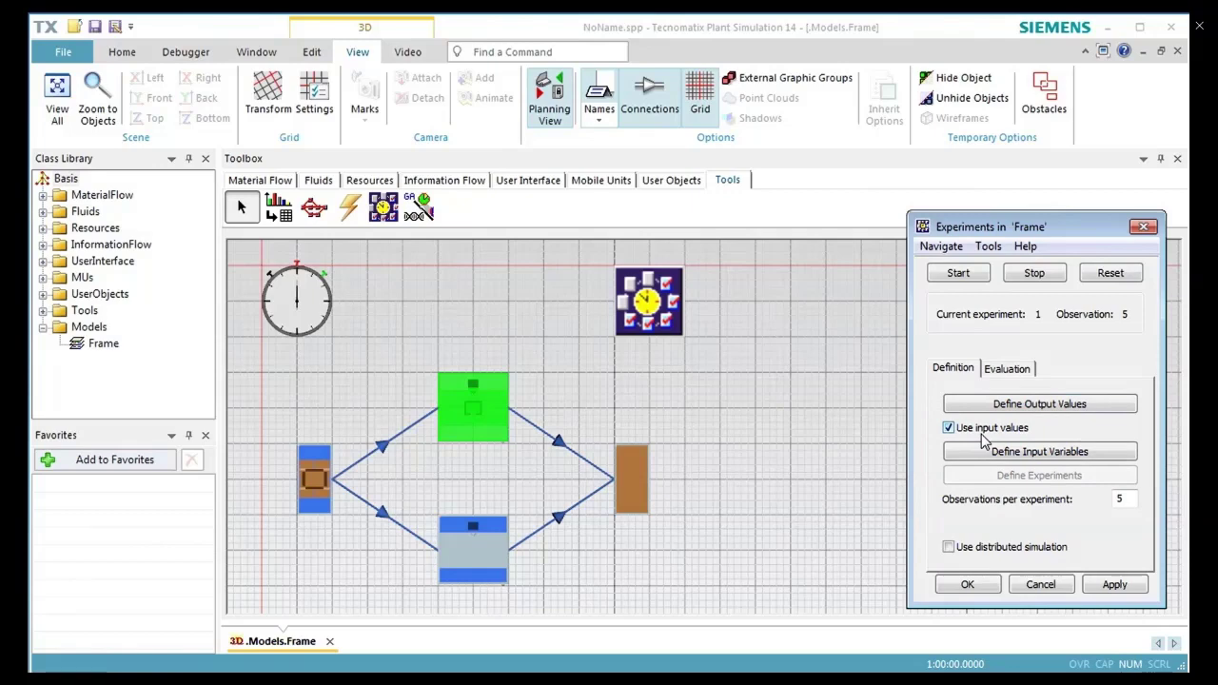
click(988, 458)
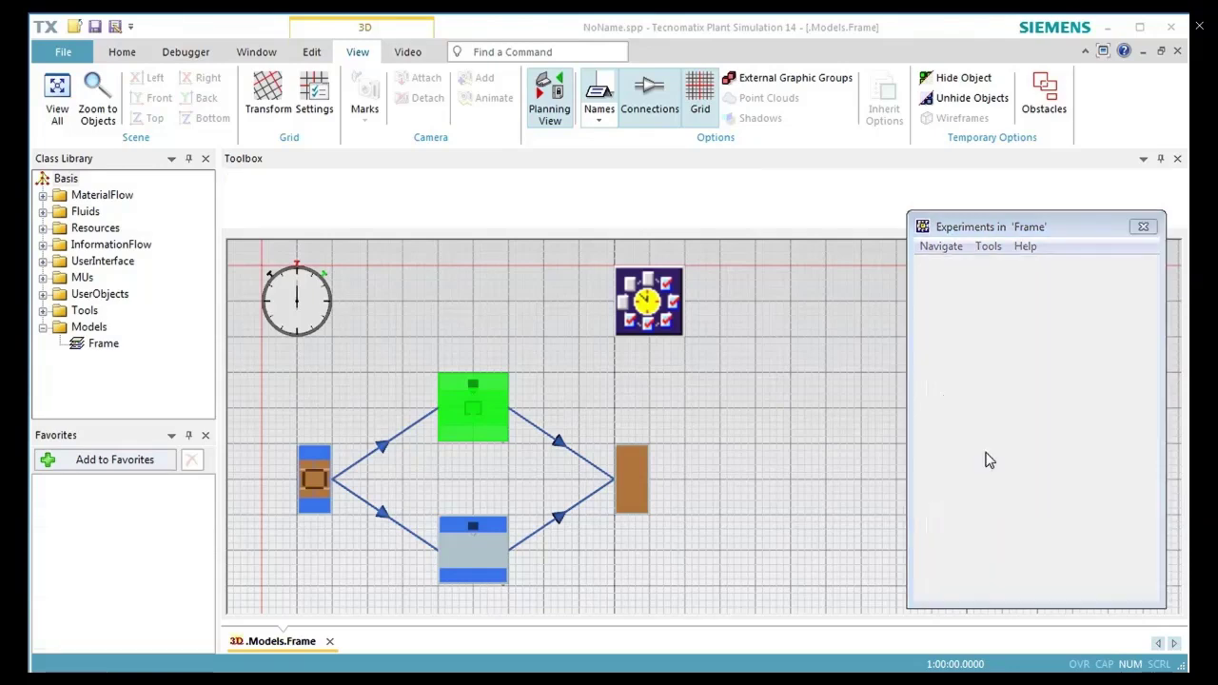
click(988, 458)
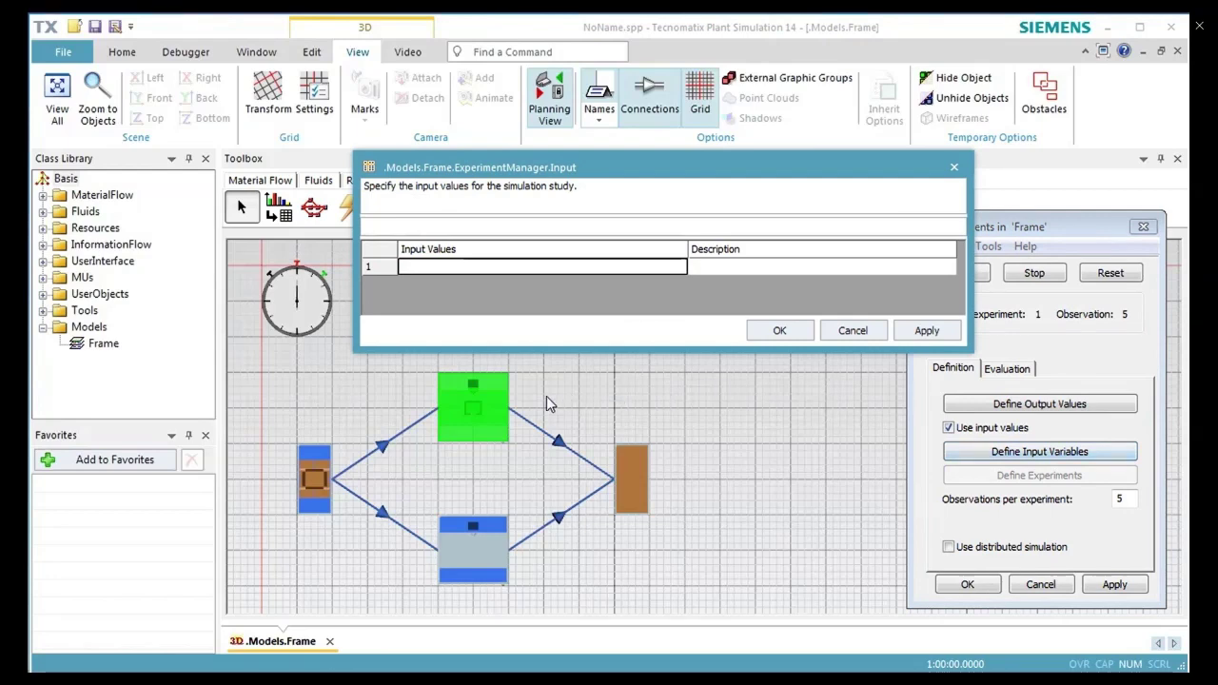
Step: Add the upper SingleProc's Availability attribute as the first input value, .Models.Frame.SingleProc.Availability
drag(480, 416, 514, 328)
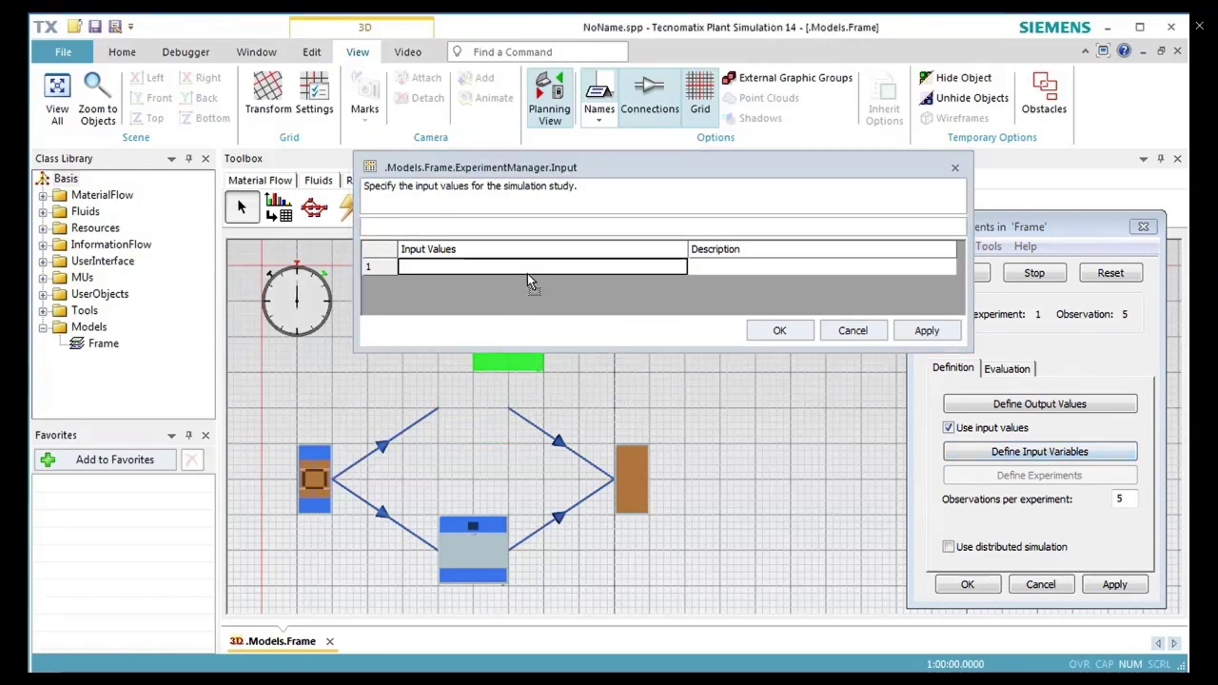
drag(527, 274, 528, 270)
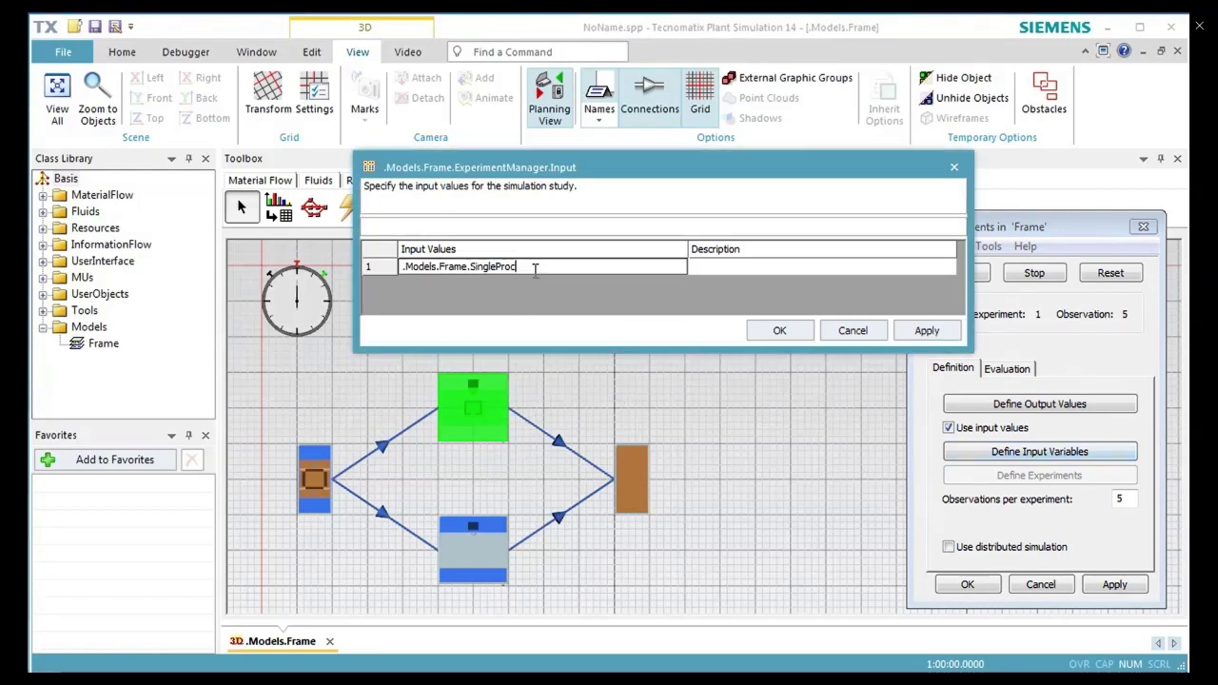
text(.A)
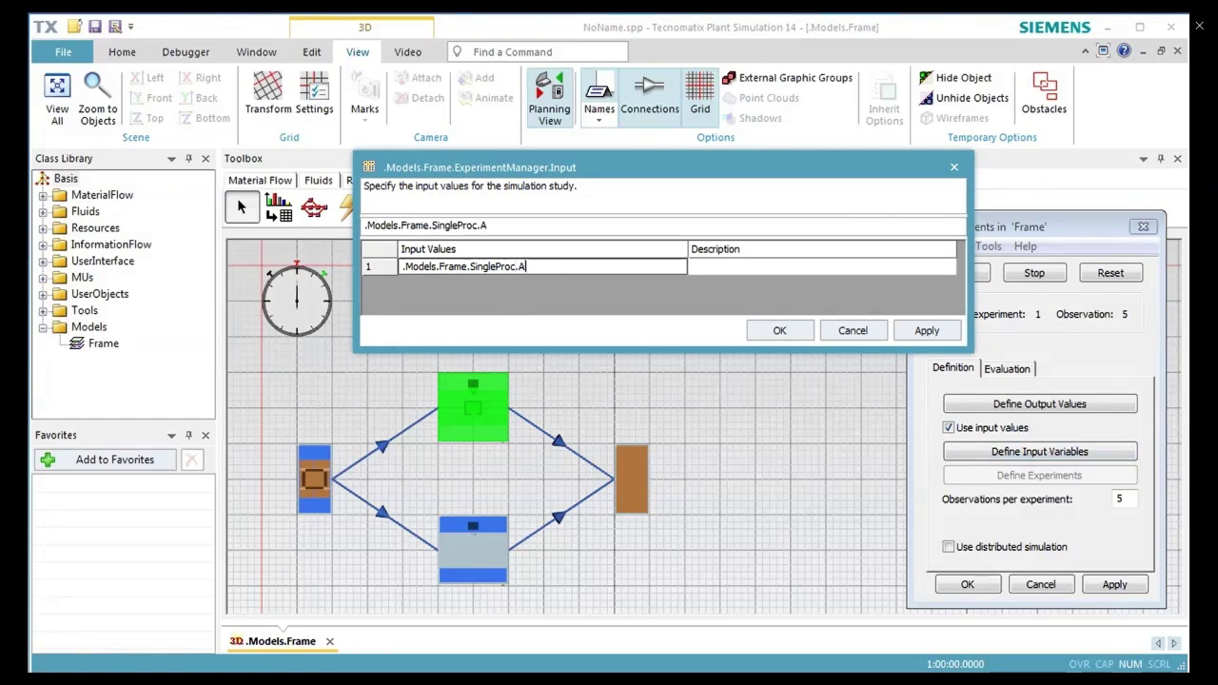
text(vailability)
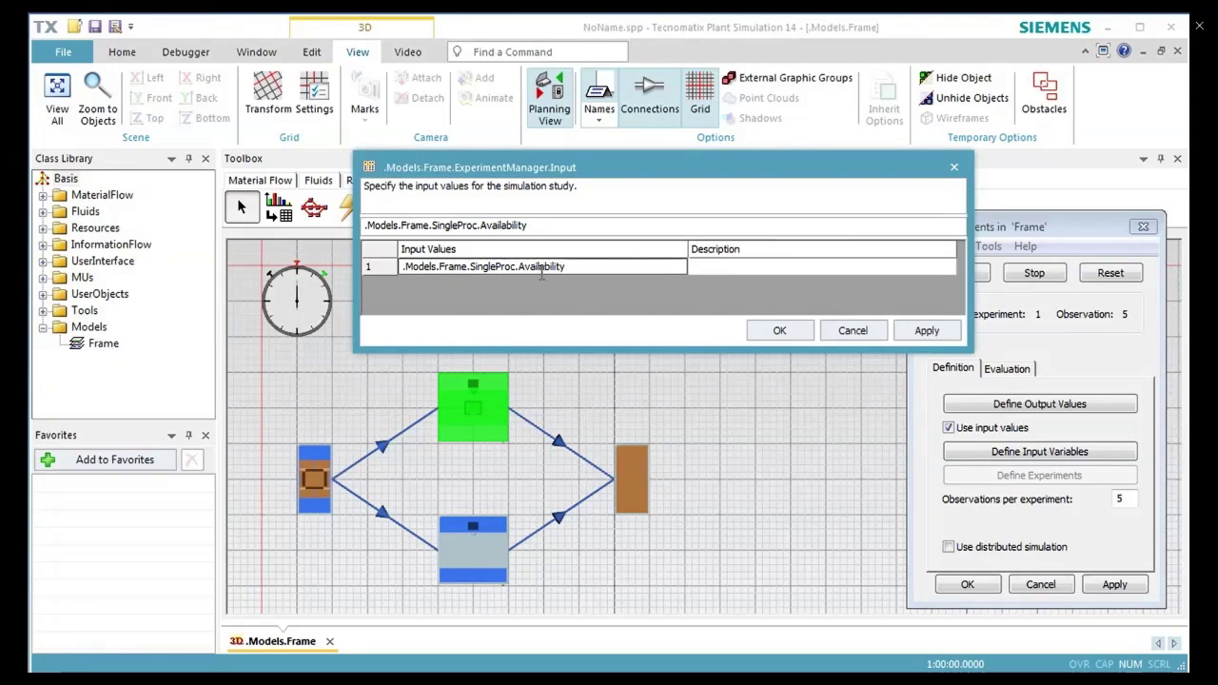
Step: Describe the input value as "Availability of MainMachine" and accept the input value definitions
click(721, 268)
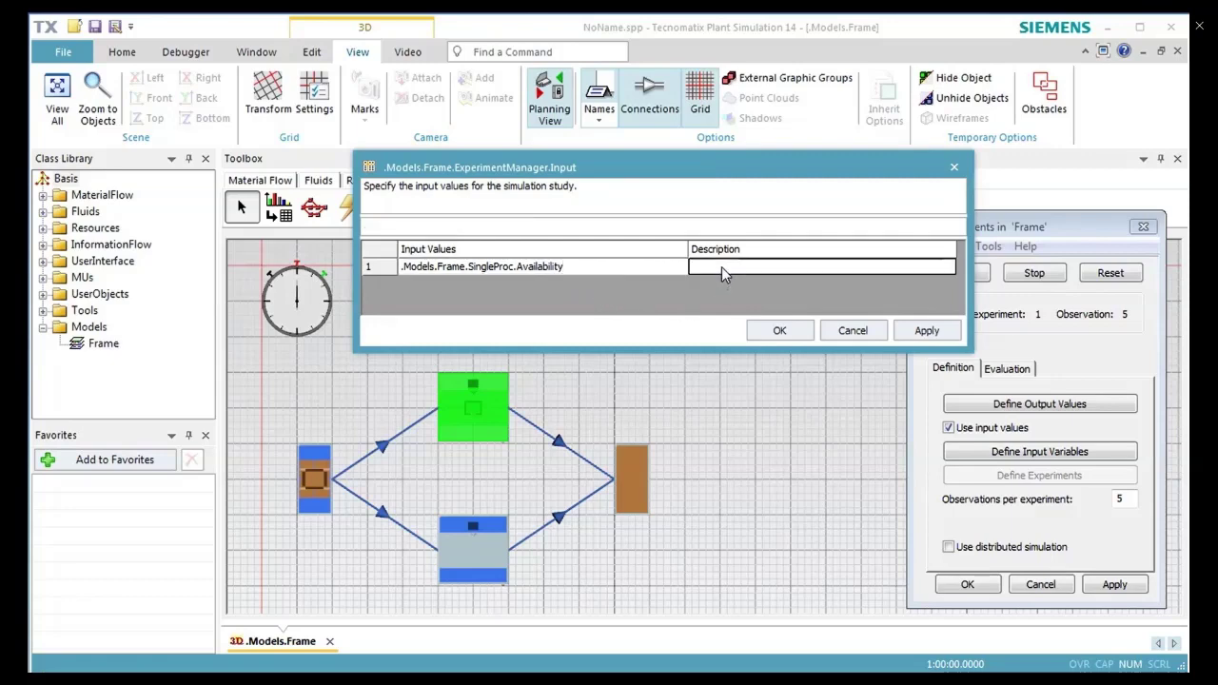
text(Ava)
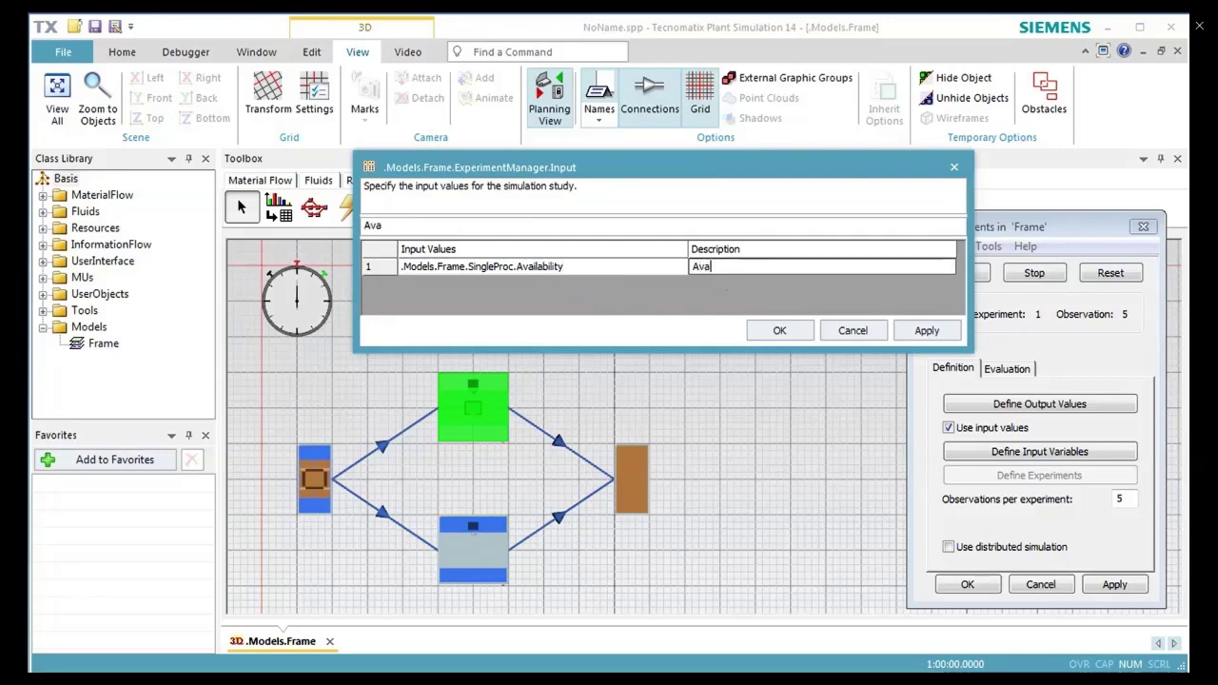
text(ilability )
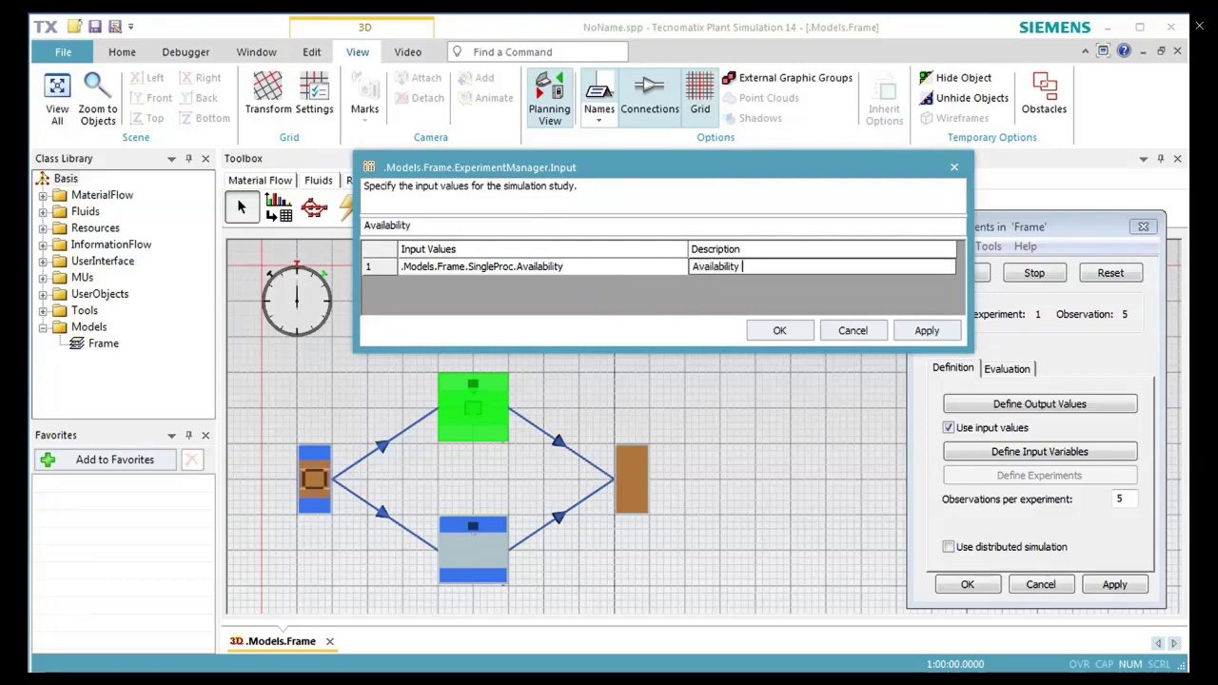
text(of Main)
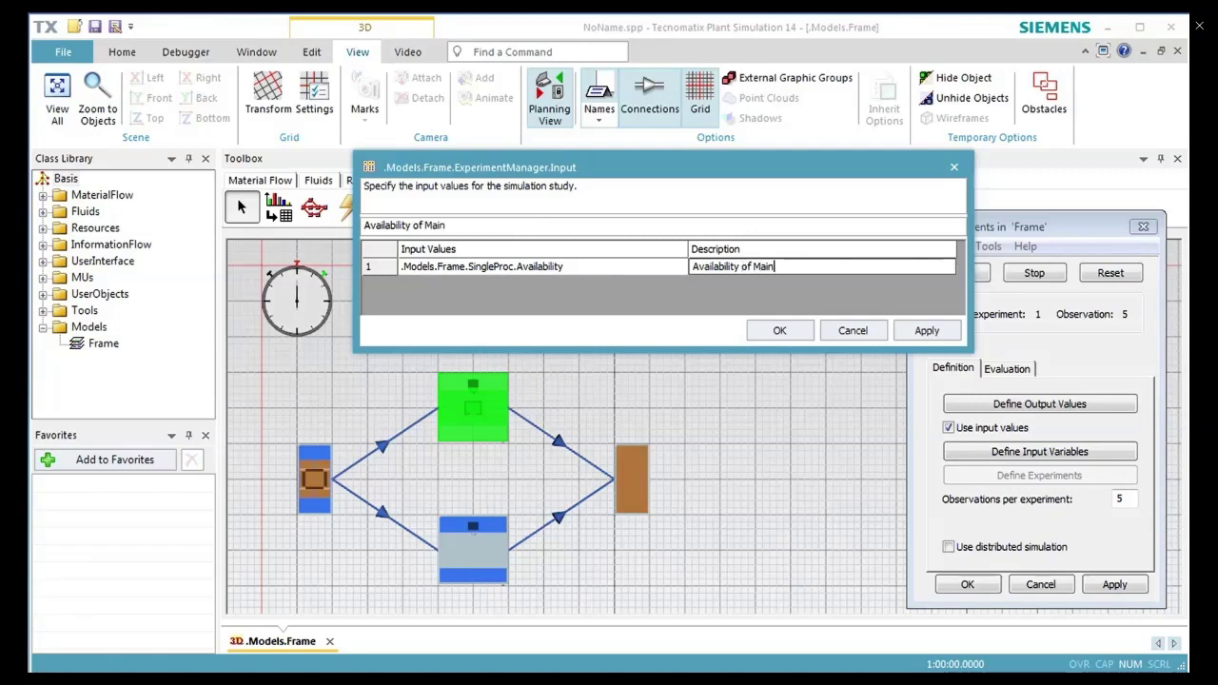
text(Machine)
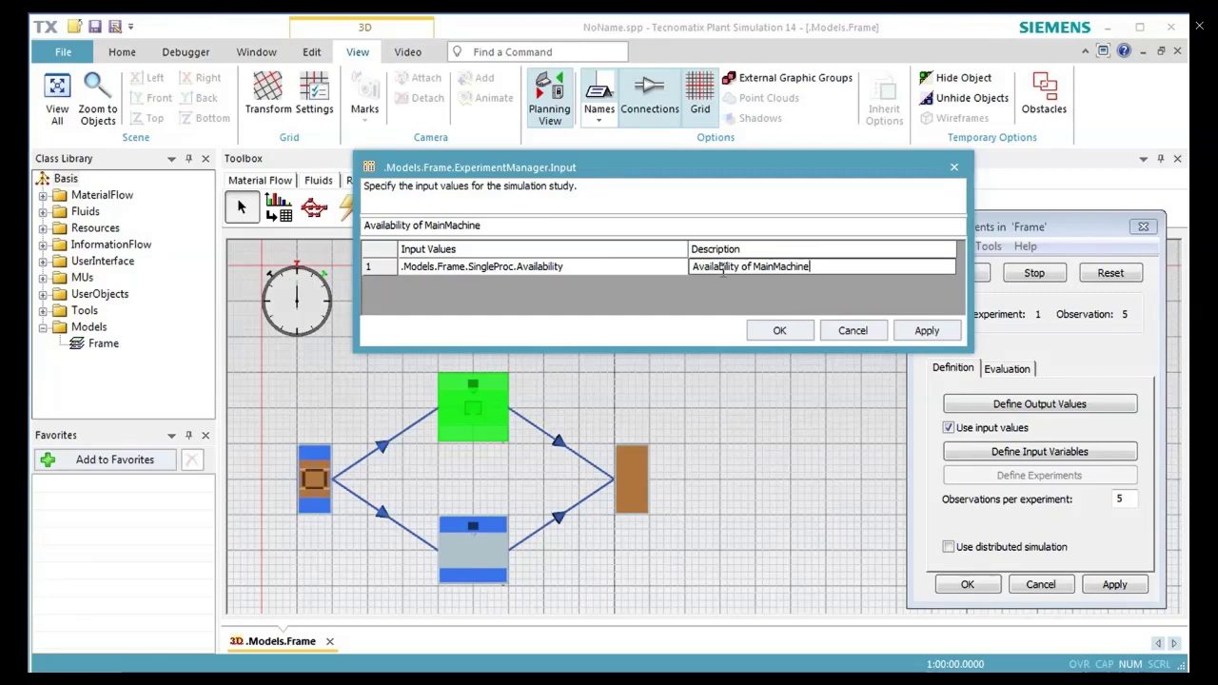
click(758, 335)
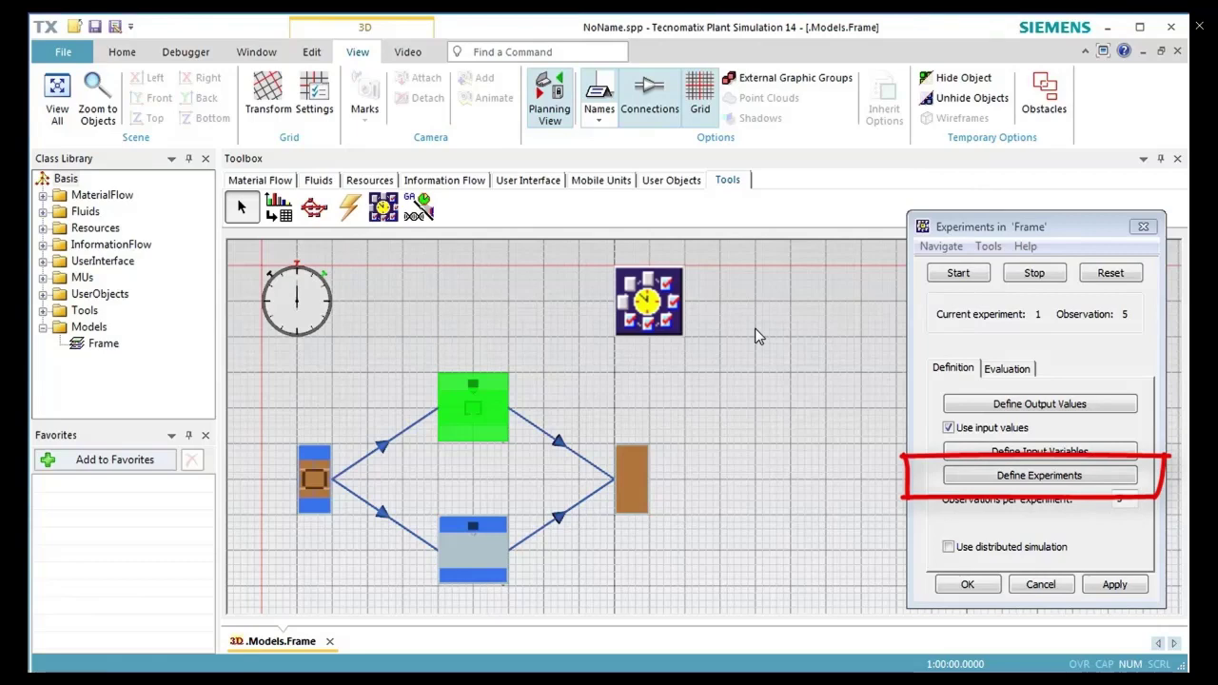
Step: Define three experiments with main machine availabilities of 85, 90 and 95, and accept the experiment table
click(965, 483)
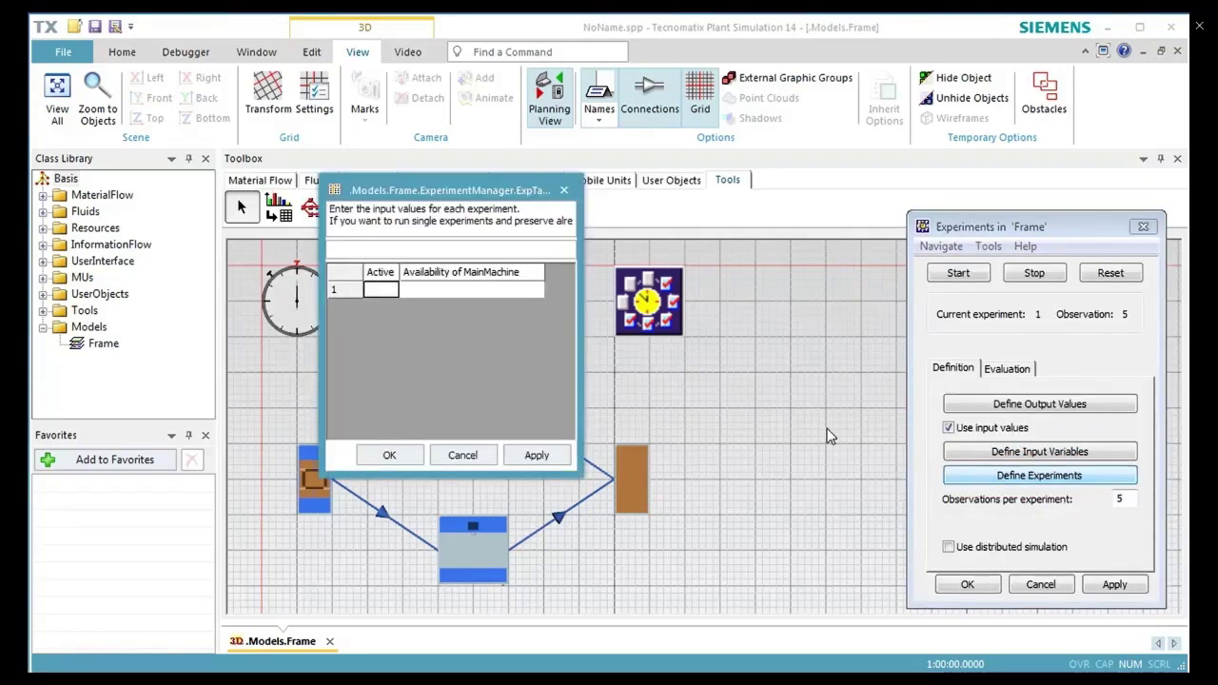
click(508, 291)
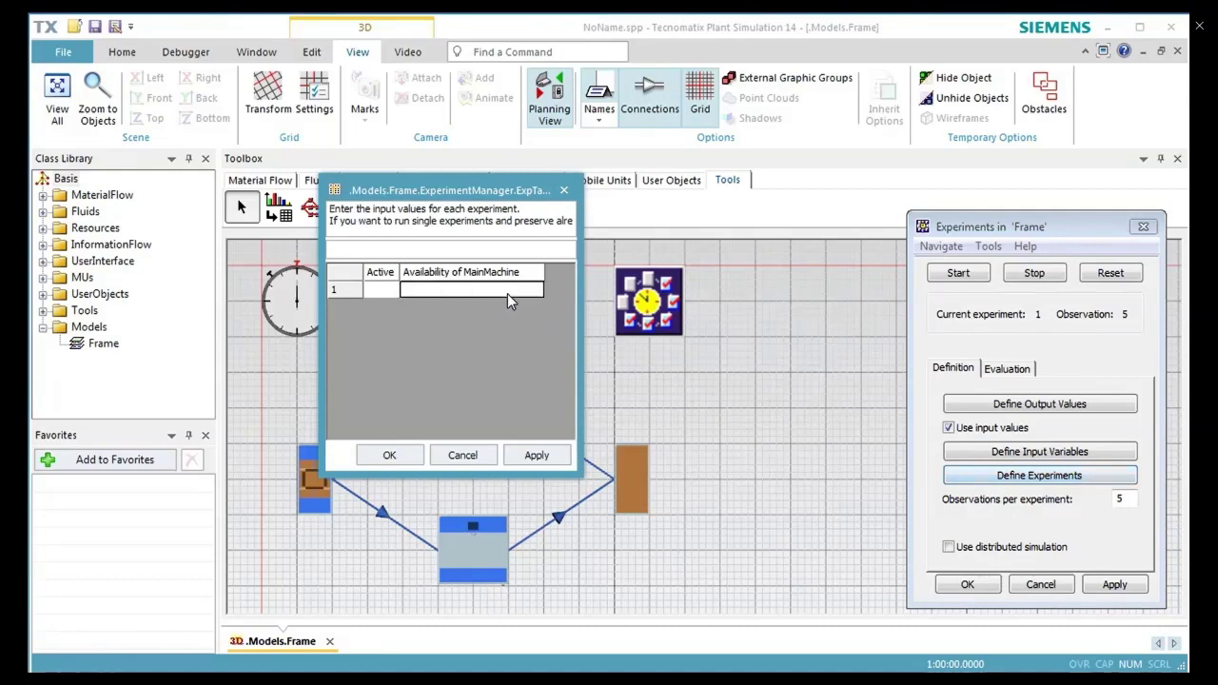
text(85)
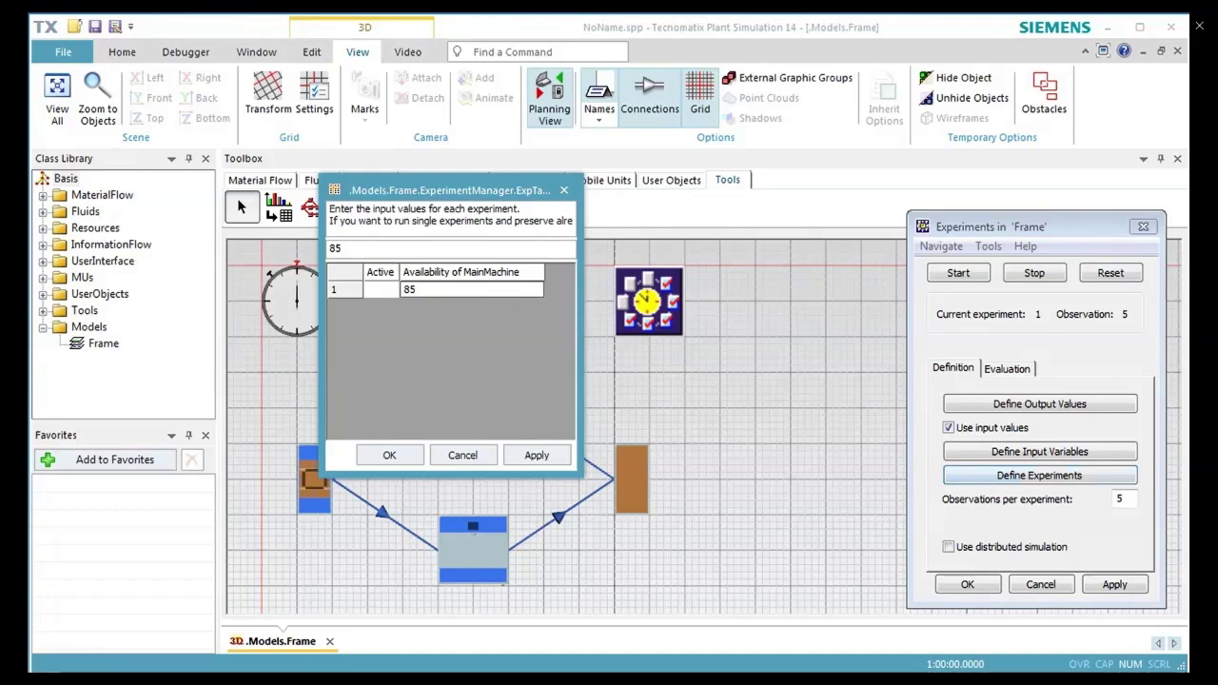
key(Return)
text(90)
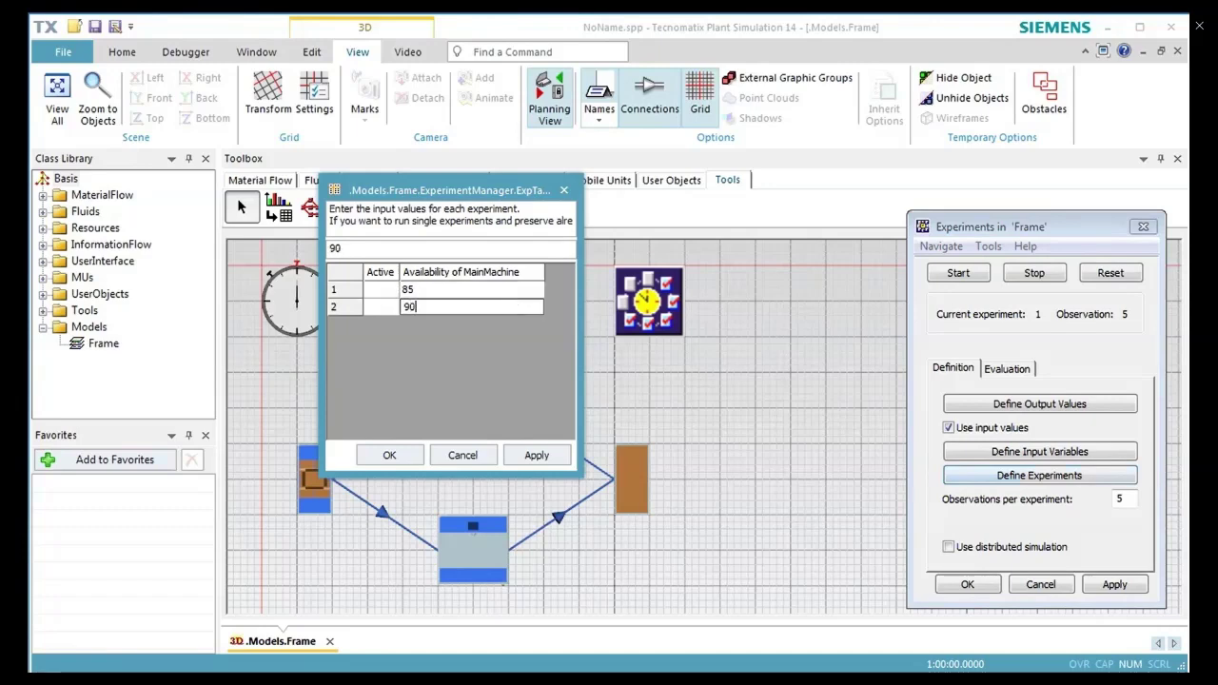
key(Return)
text(95)
key(Return)
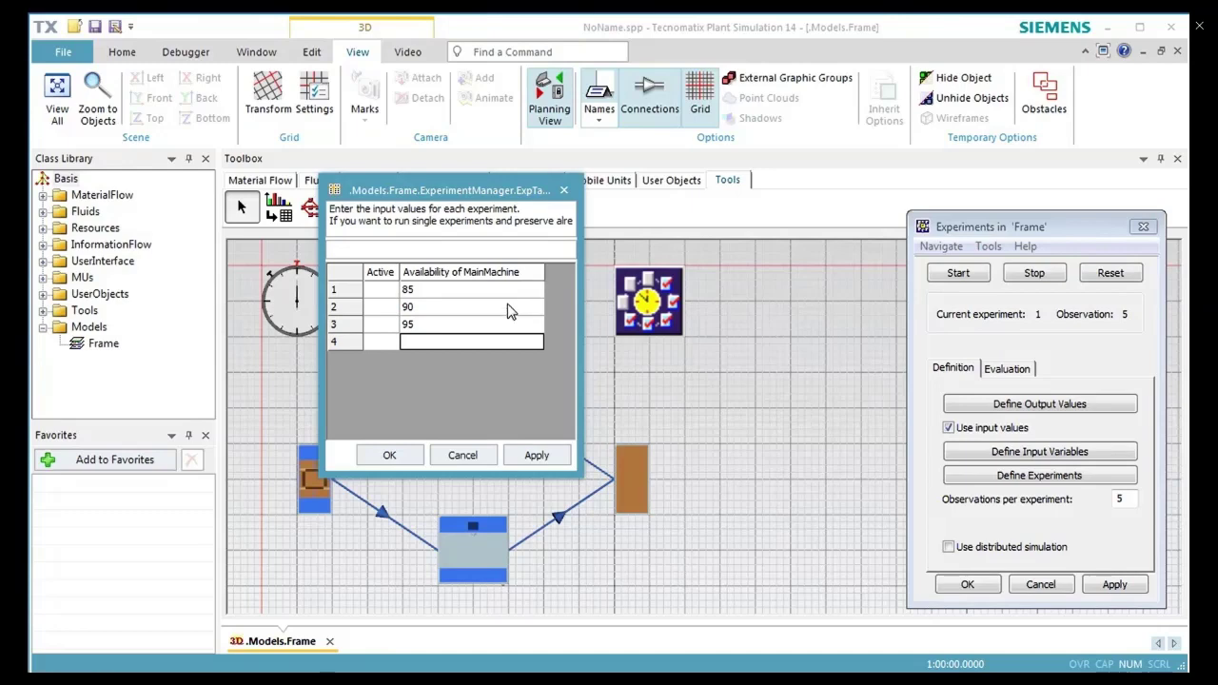
click(531, 459)
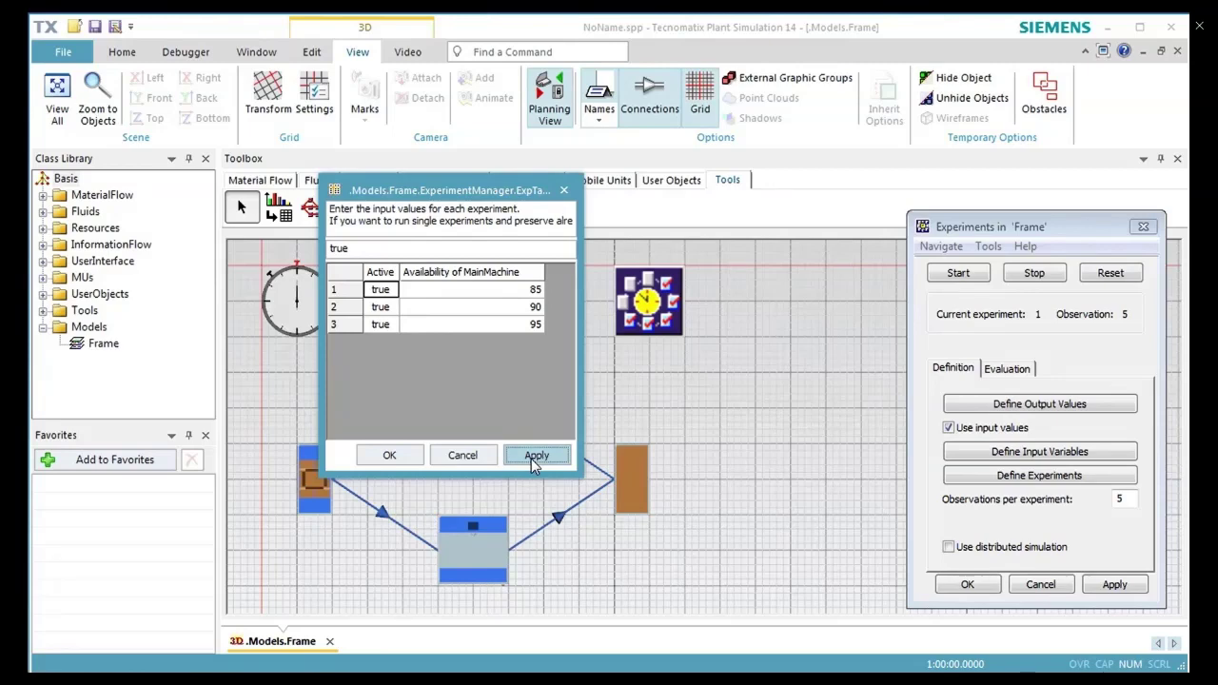
click(411, 453)
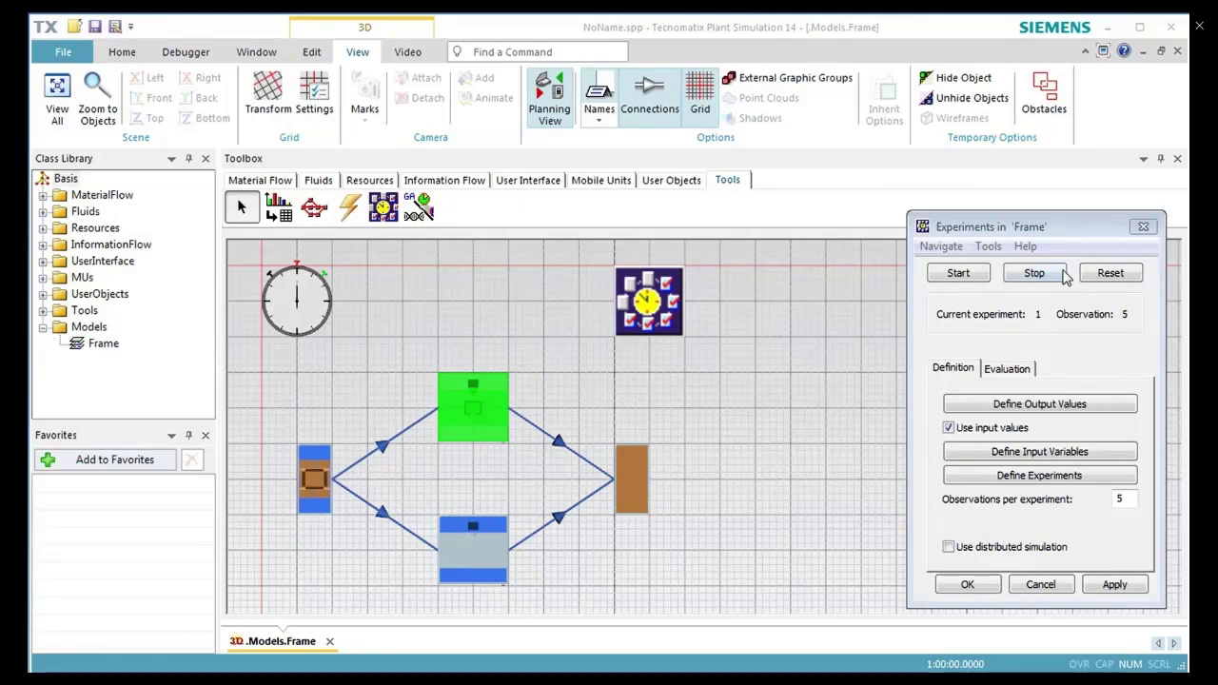
Step: Reset and run the experiments, and view the statistics of output values for the auxiliary machine's utilization in the report
click(1091, 274)
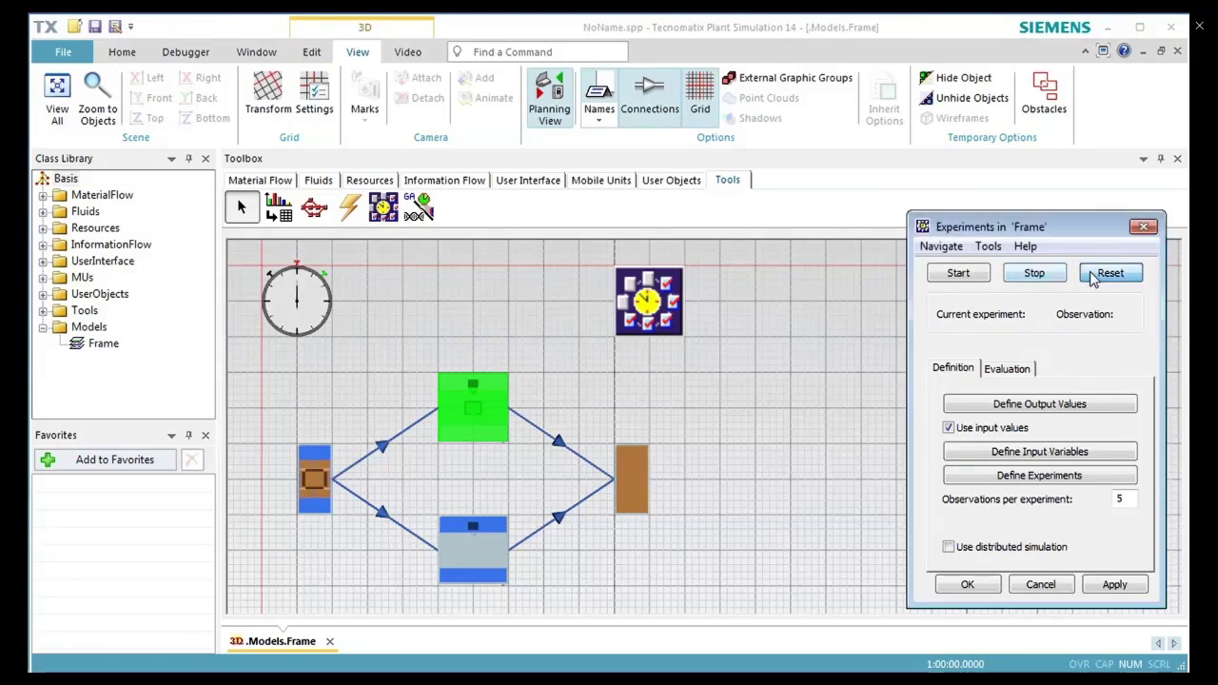
click(966, 274)
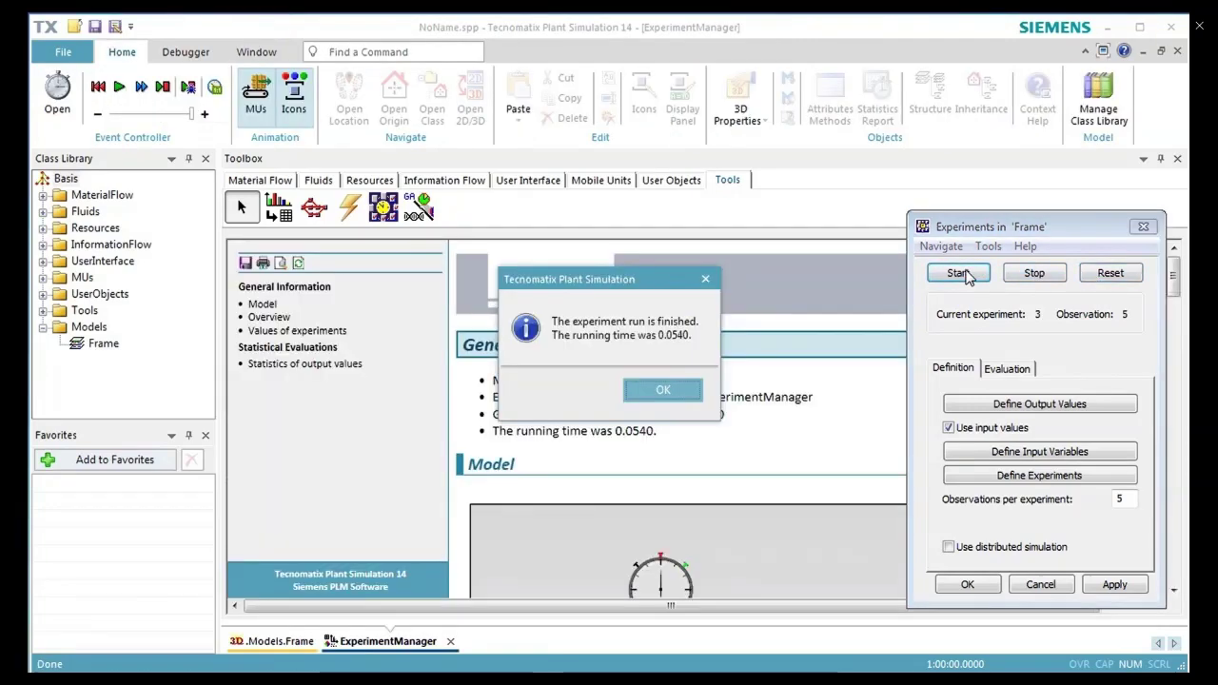
click(690, 390)
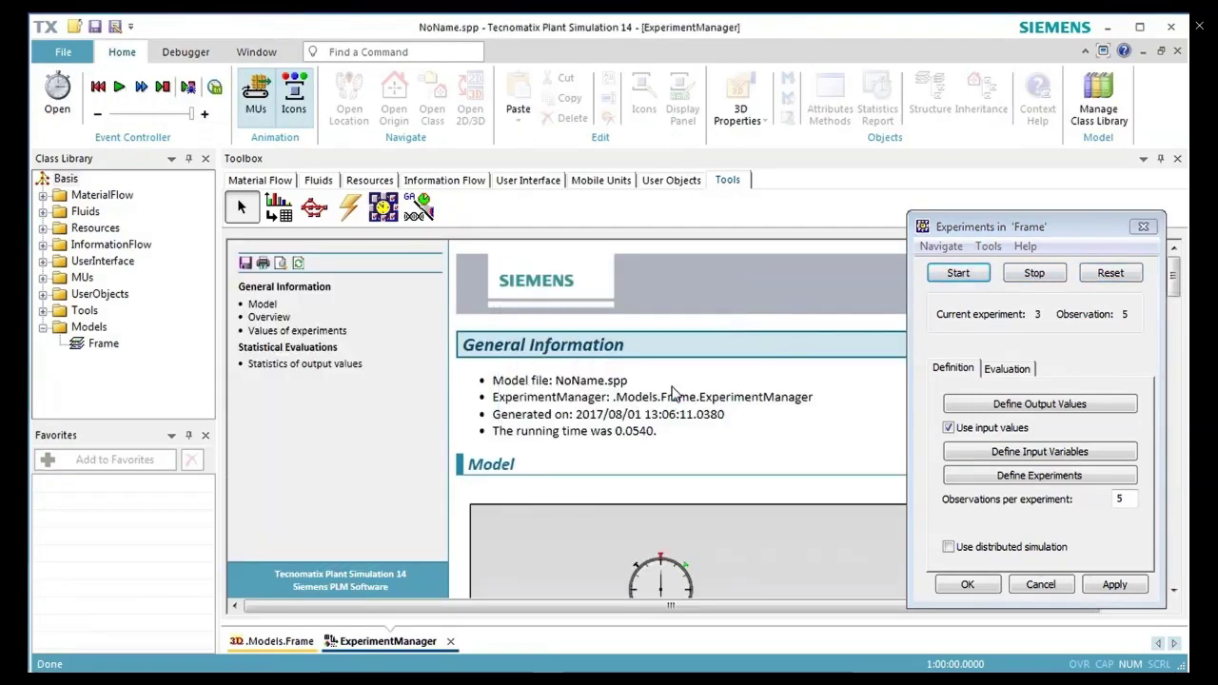
click(350, 369)
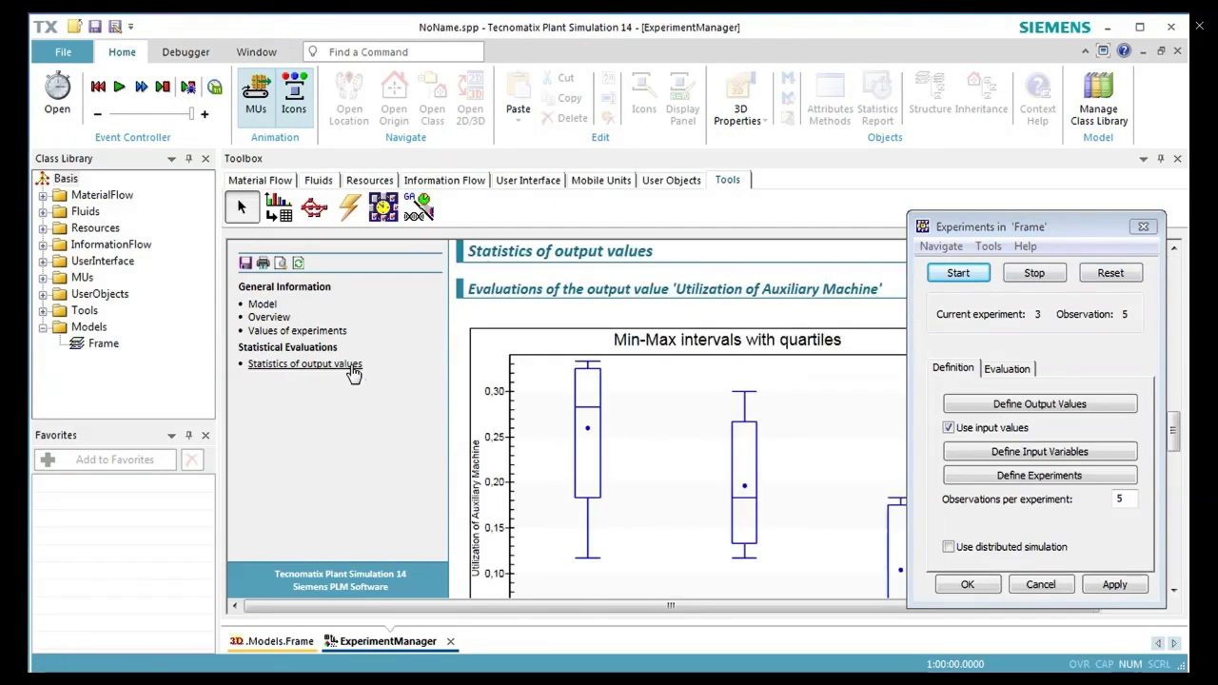
scroll(626, 467, down, 1)
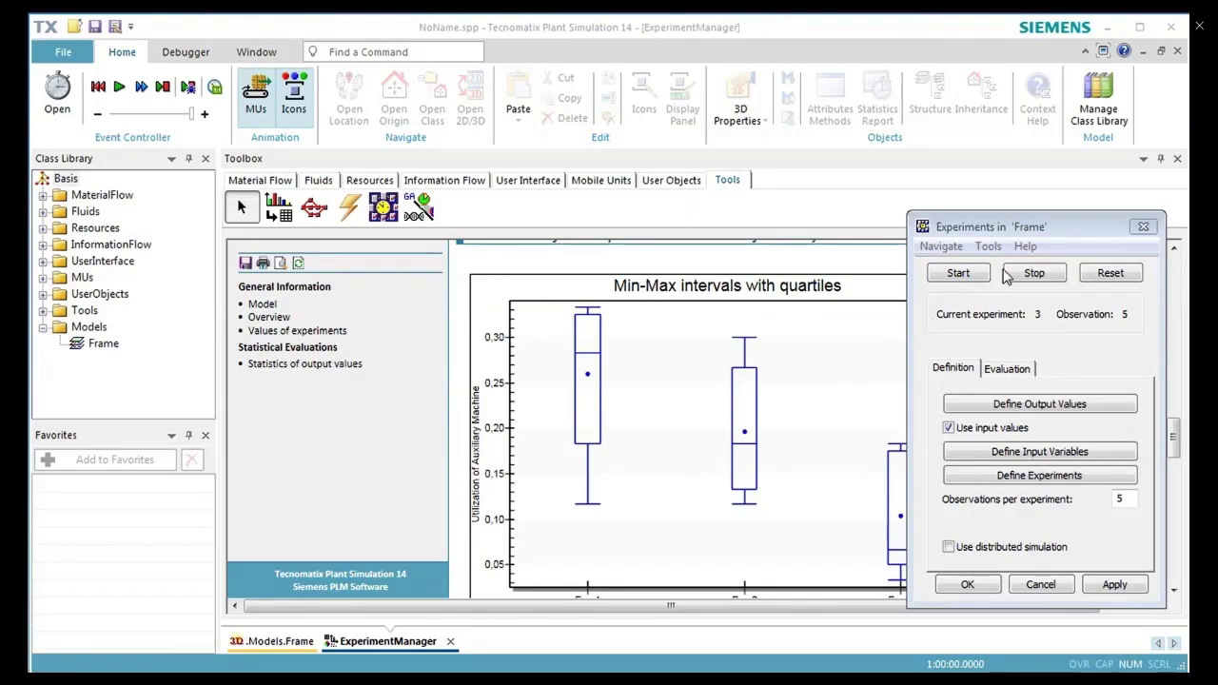
drag(1073, 234, 1091, 238)
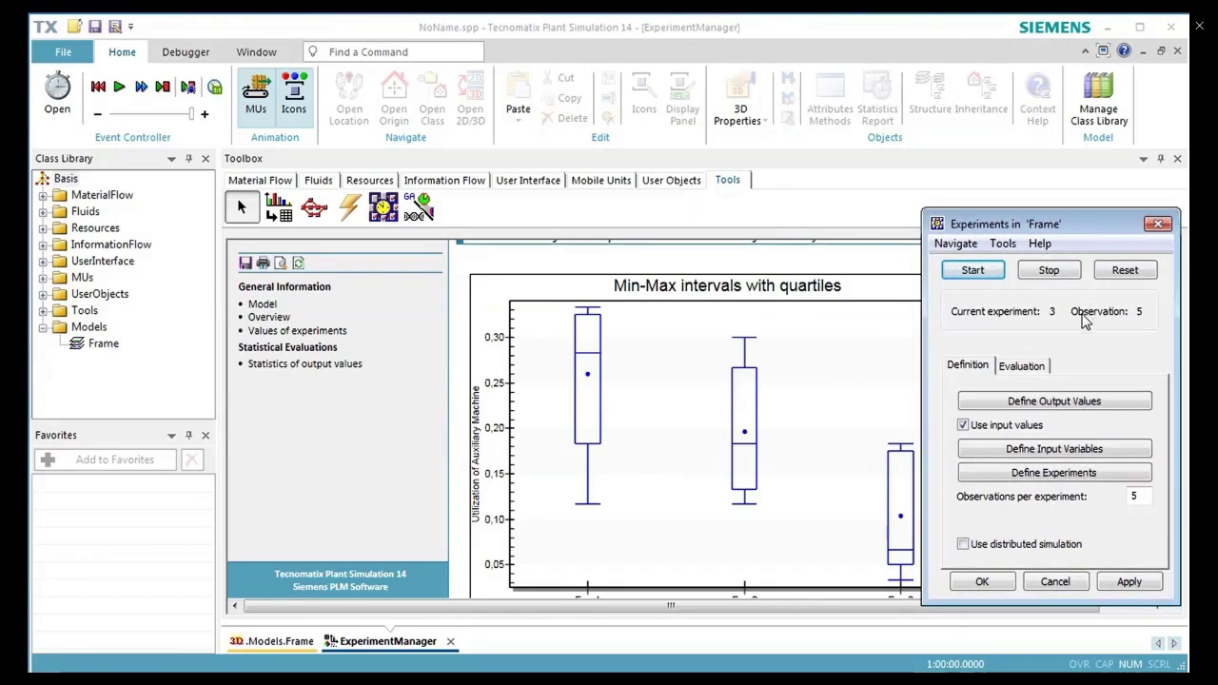
Step: Set the chart intervals to Confidence, show the chart of the selected output values, and close it after viewing
click(1044, 367)
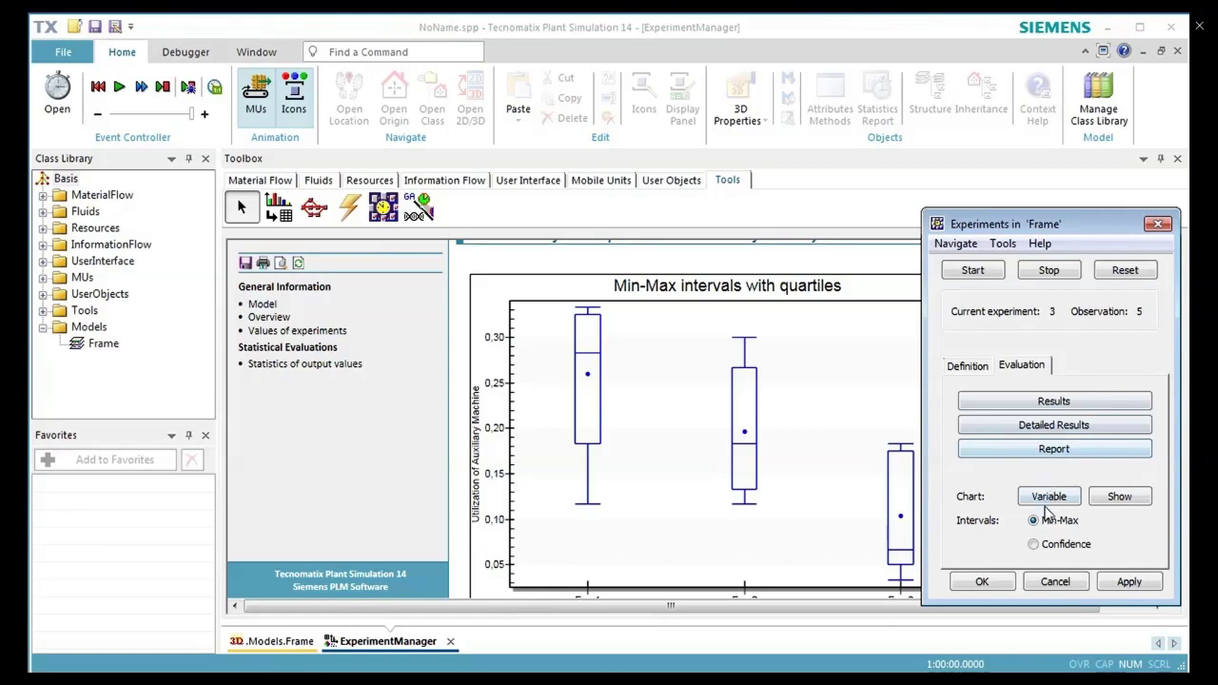
click(1035, 545)
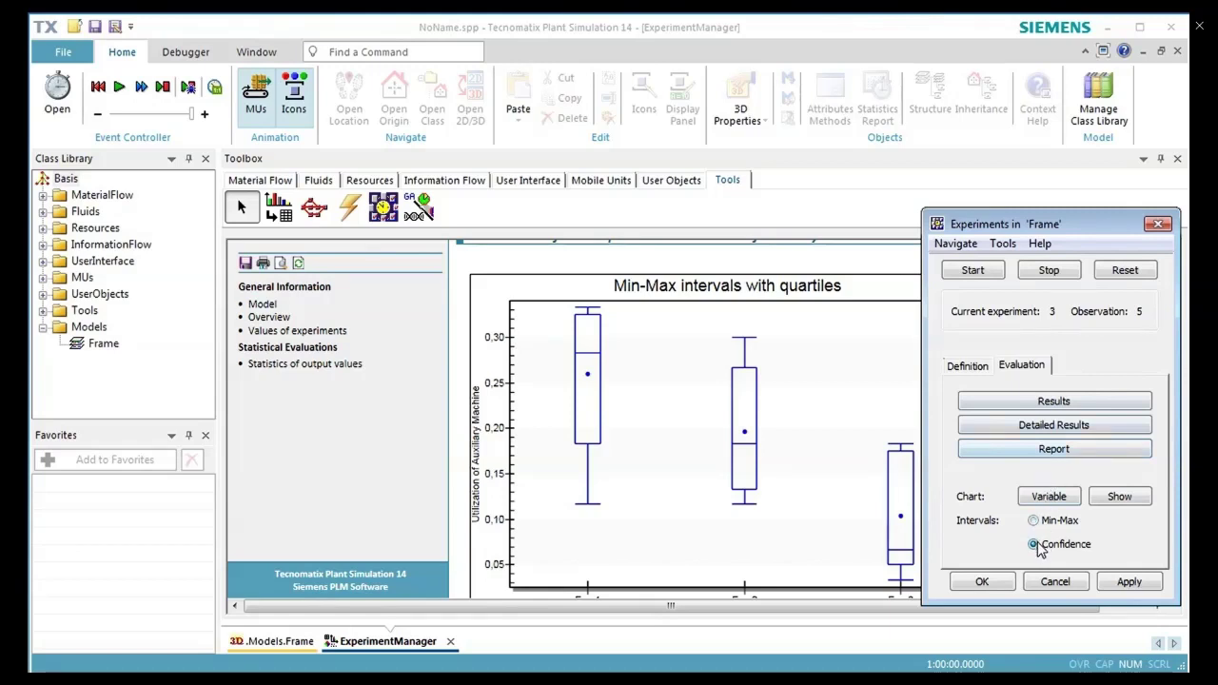
click(1123, 500)
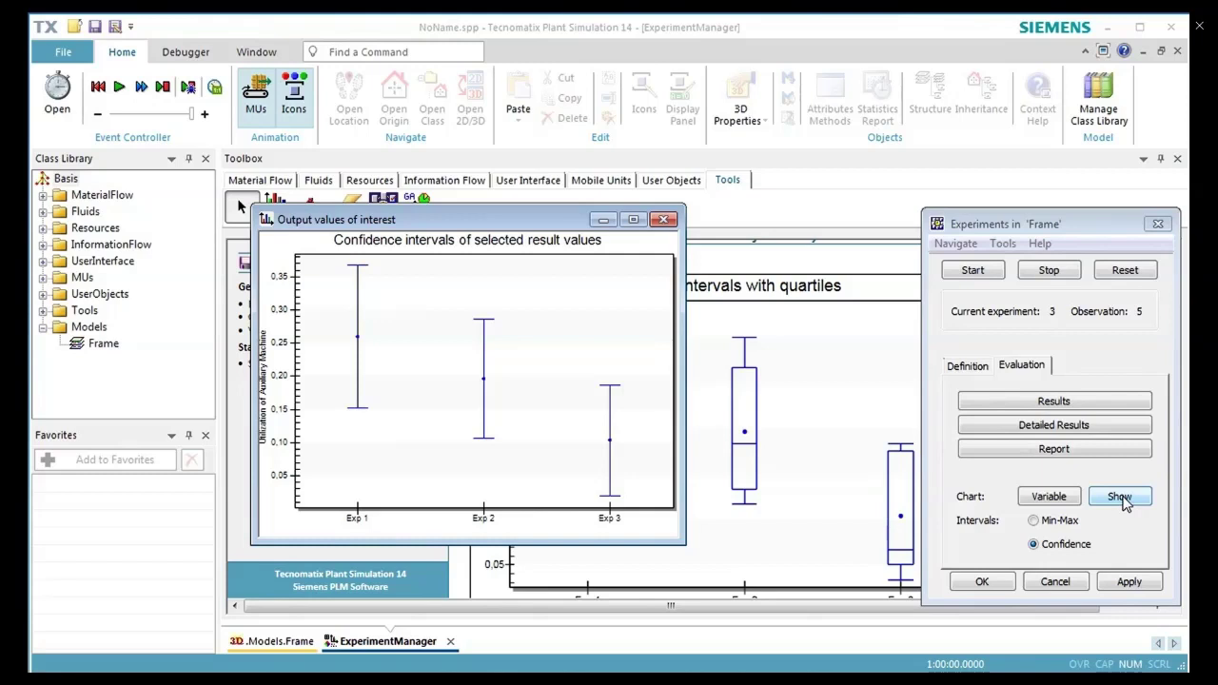
click(1124, 504)
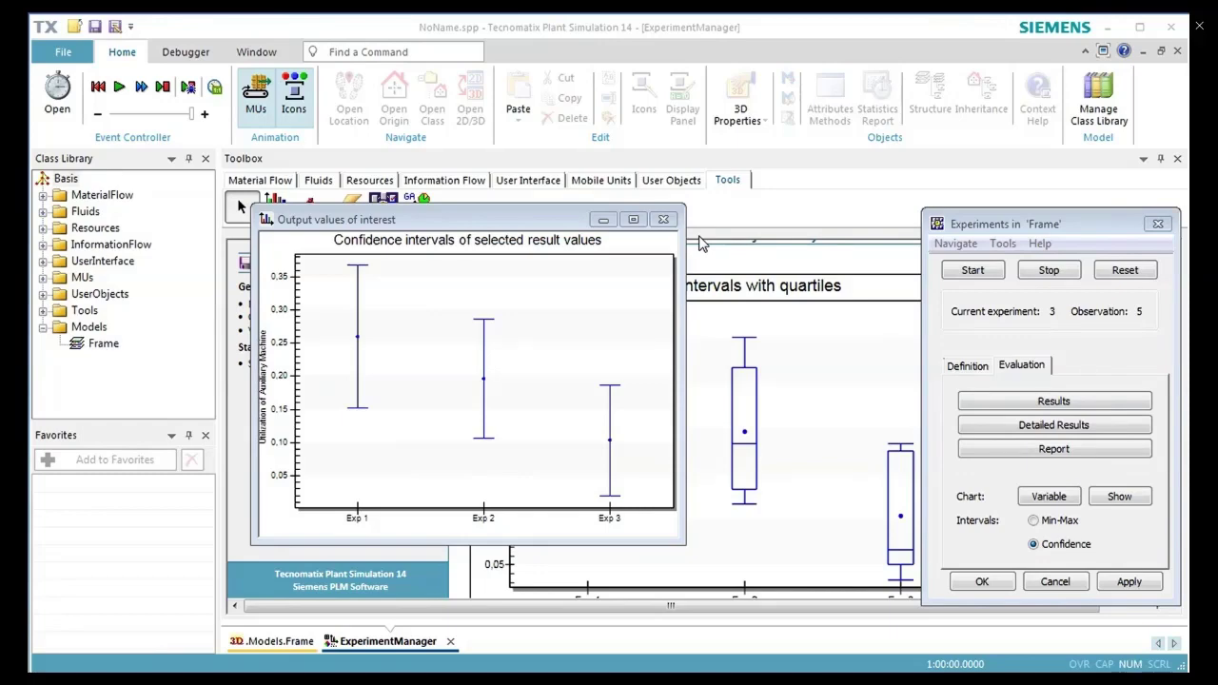
click(663, 219)
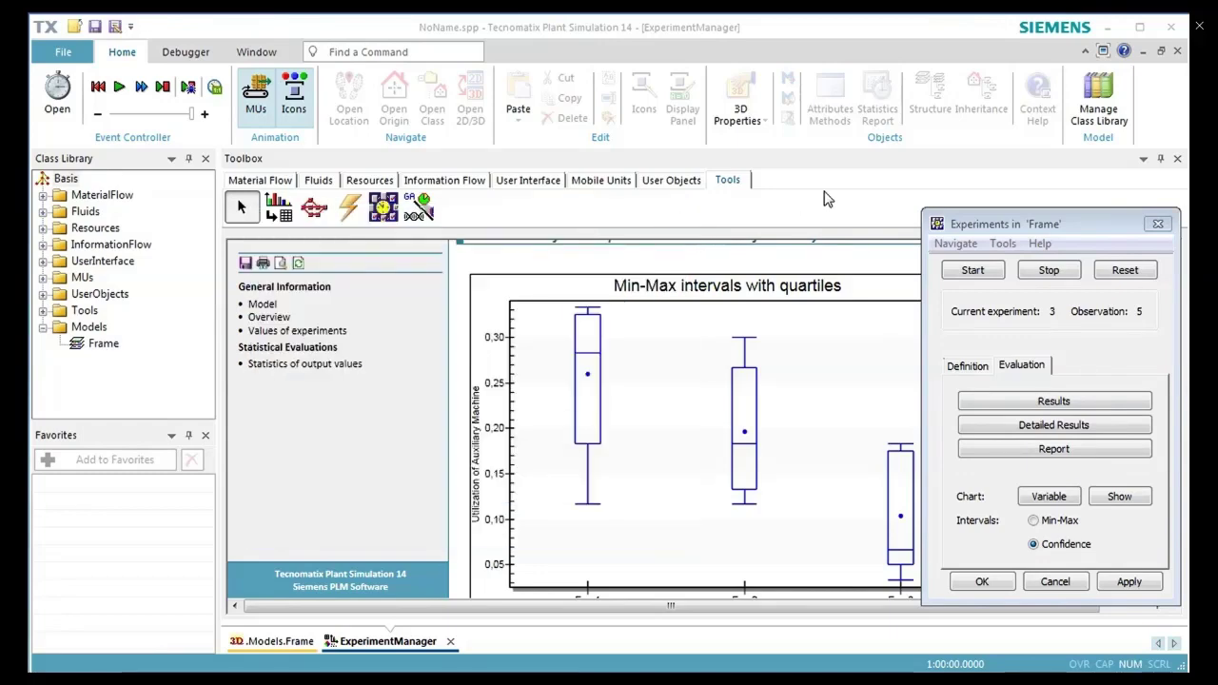
Step: Close the experiment report and return to the experiment definition settings
click(1177, 50)
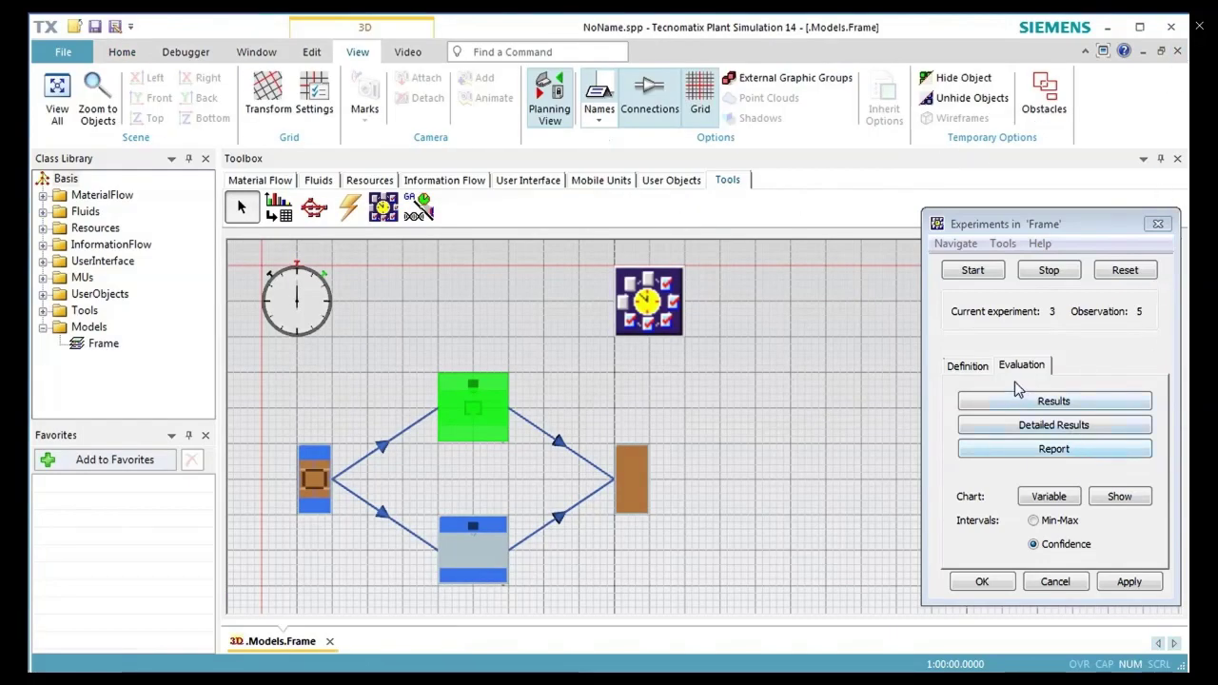
click(980, 366)
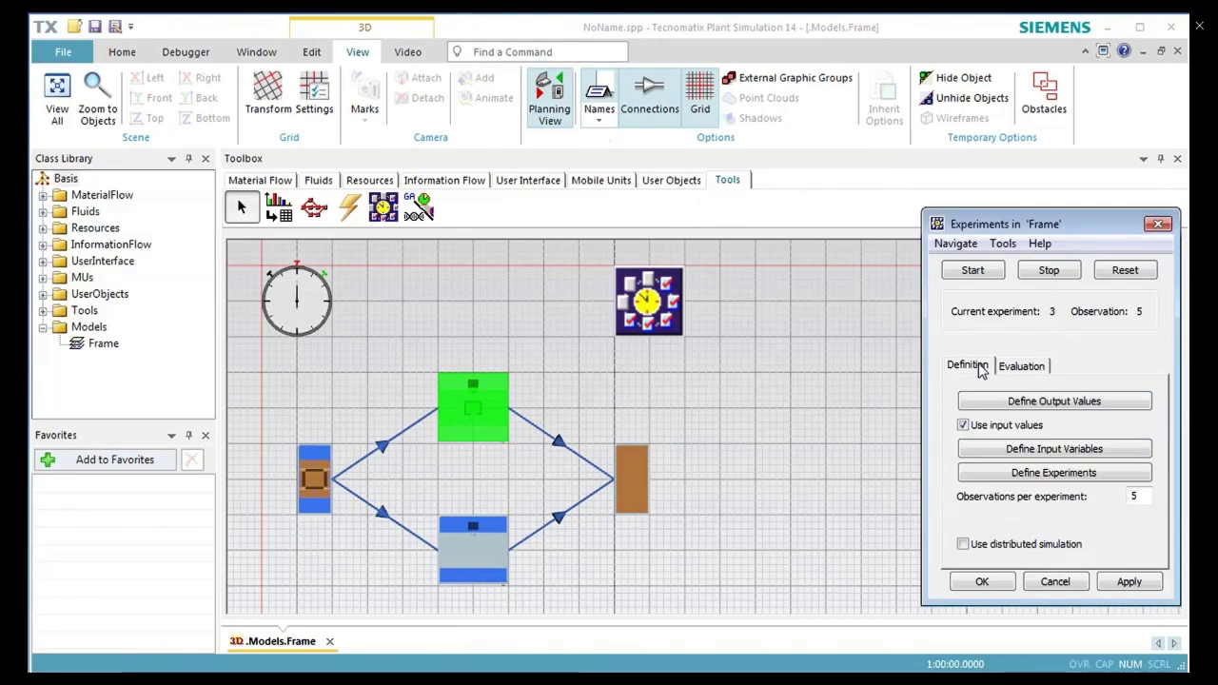
Step: Set the observations per experiment to 50, then reset and run the experiments through to completion
click(1142, 495)
text(0)
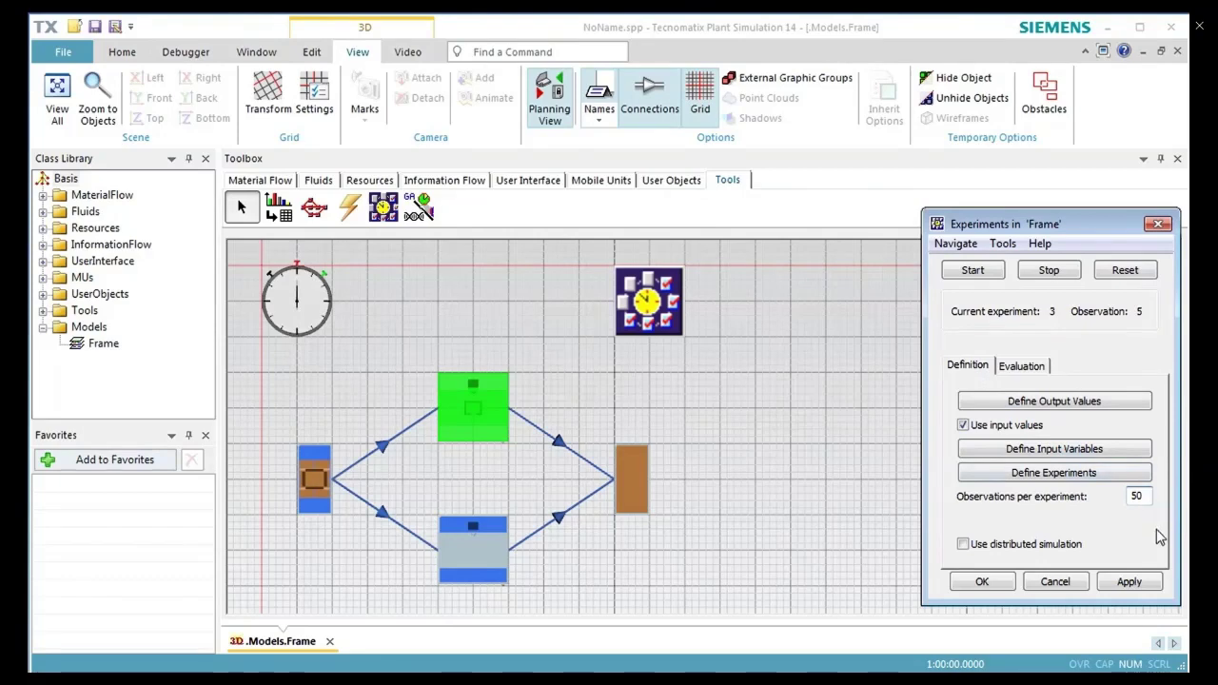
click(1114, 272)
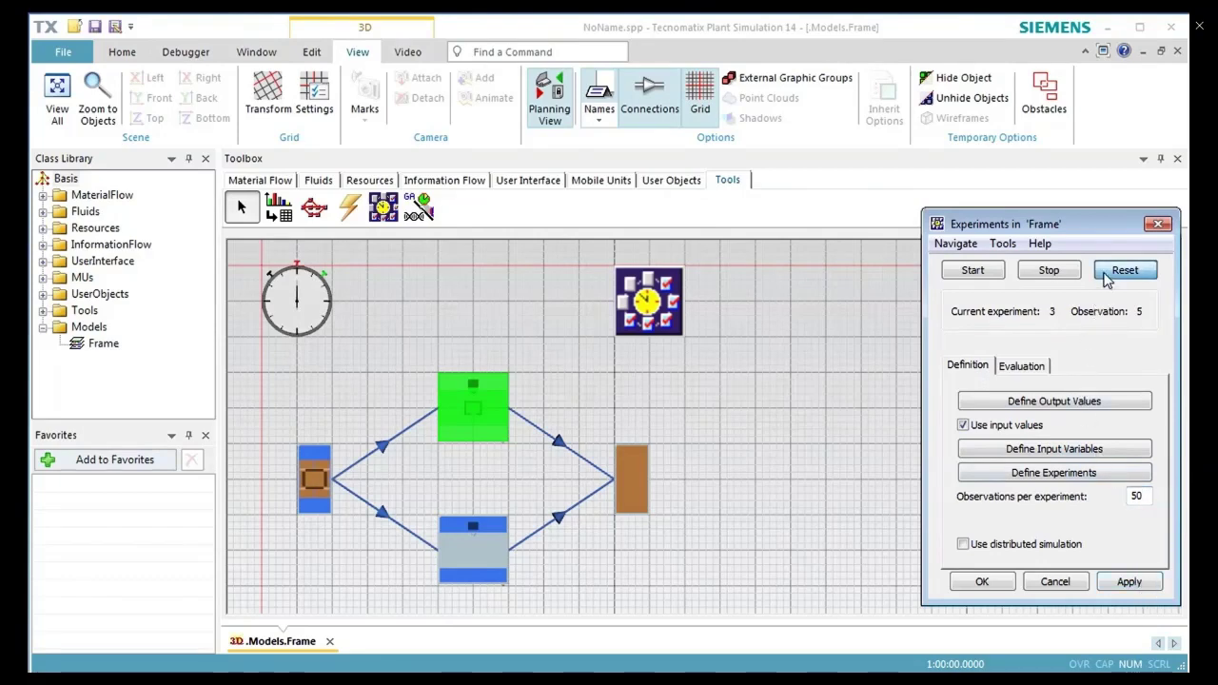
click(995, 272)
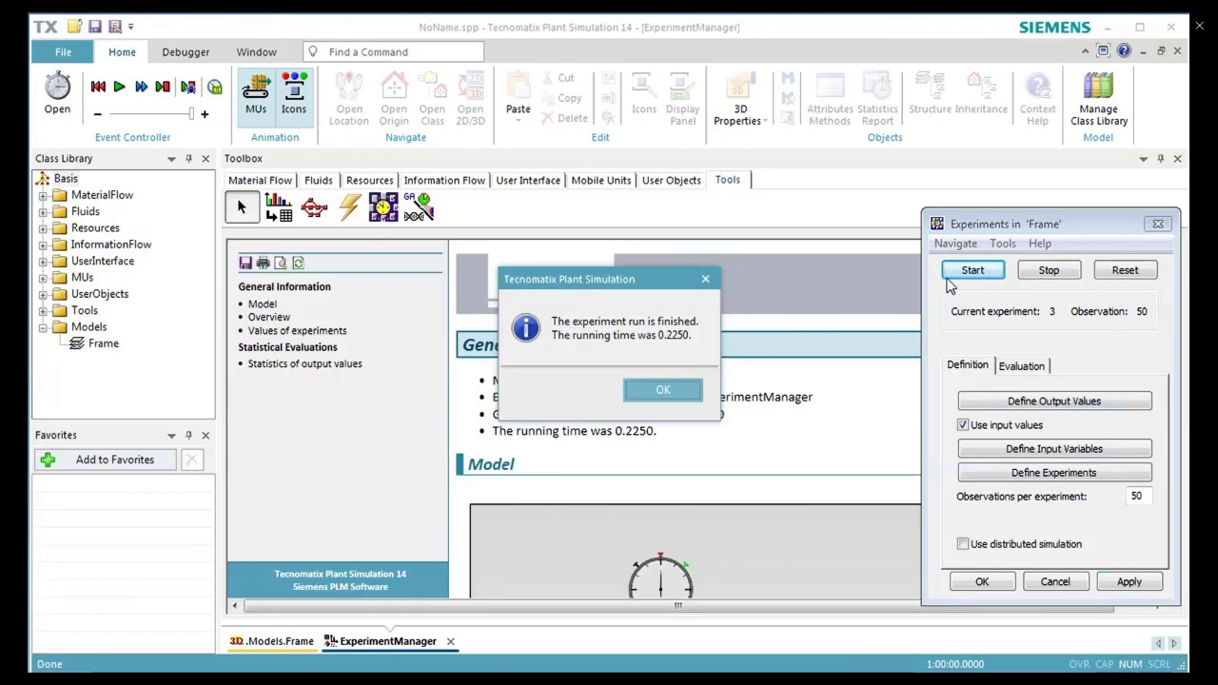
click(666, 391)
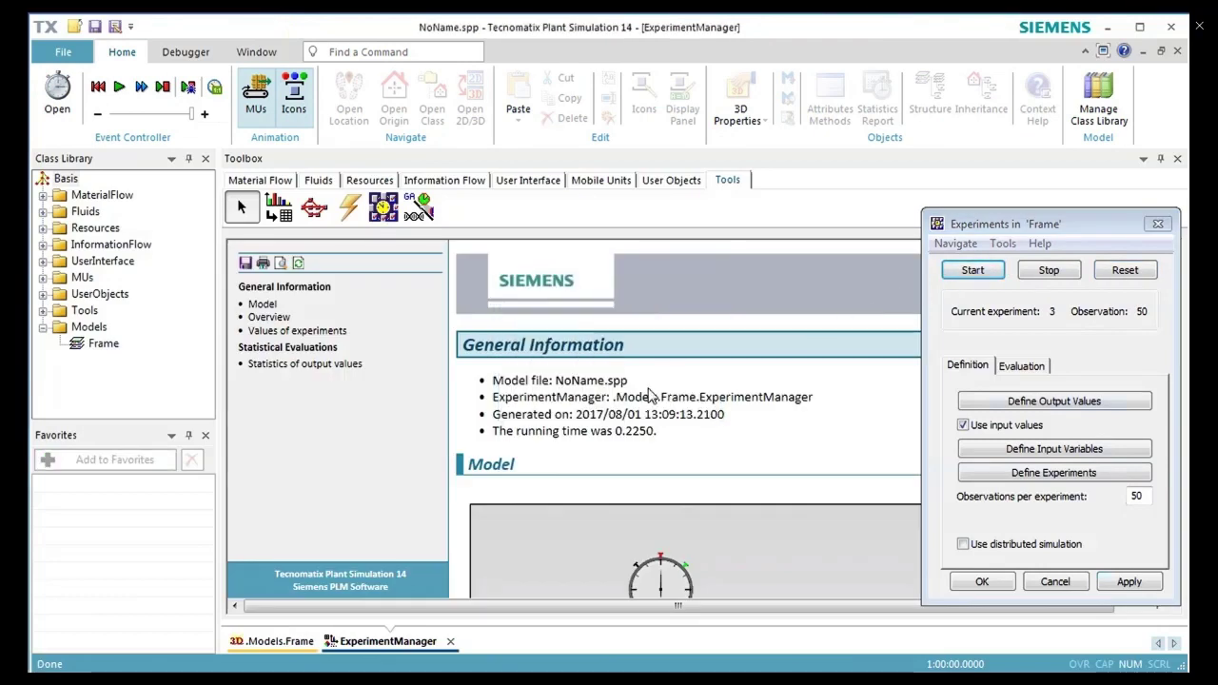
Step: View the statistics of output values in the report, and show the chart of the selected output values with Confidence intervals
click(348, 369)
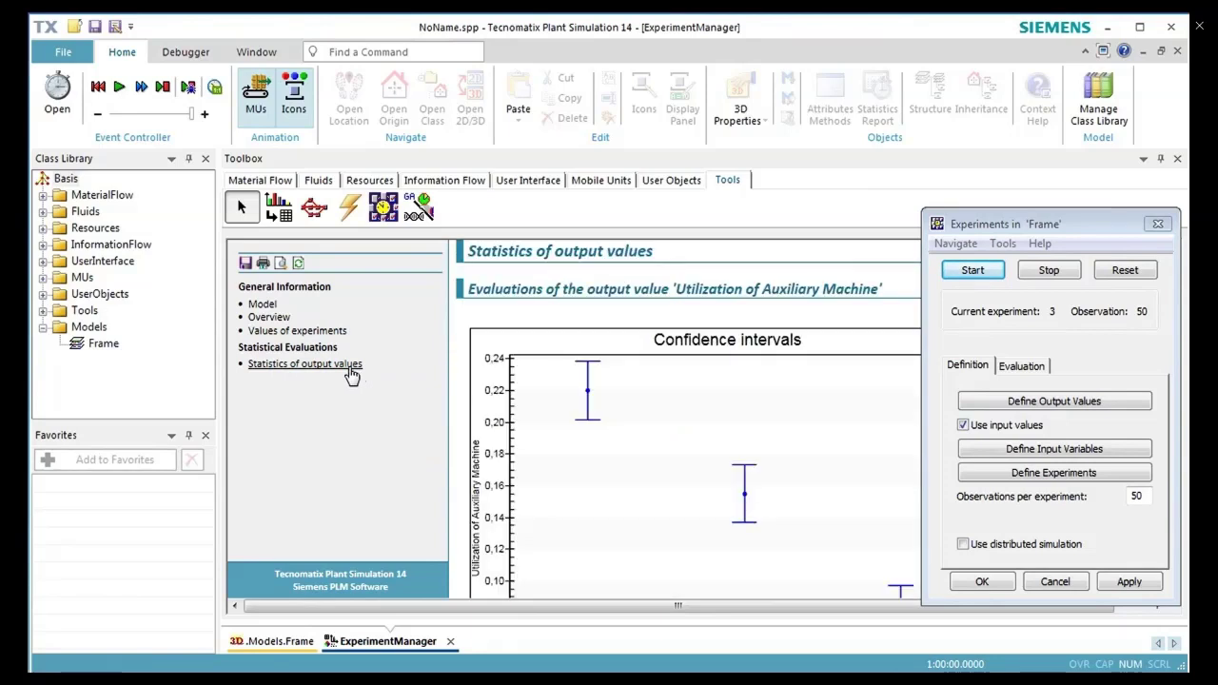
click(1021, 365)
click(1121, 498)
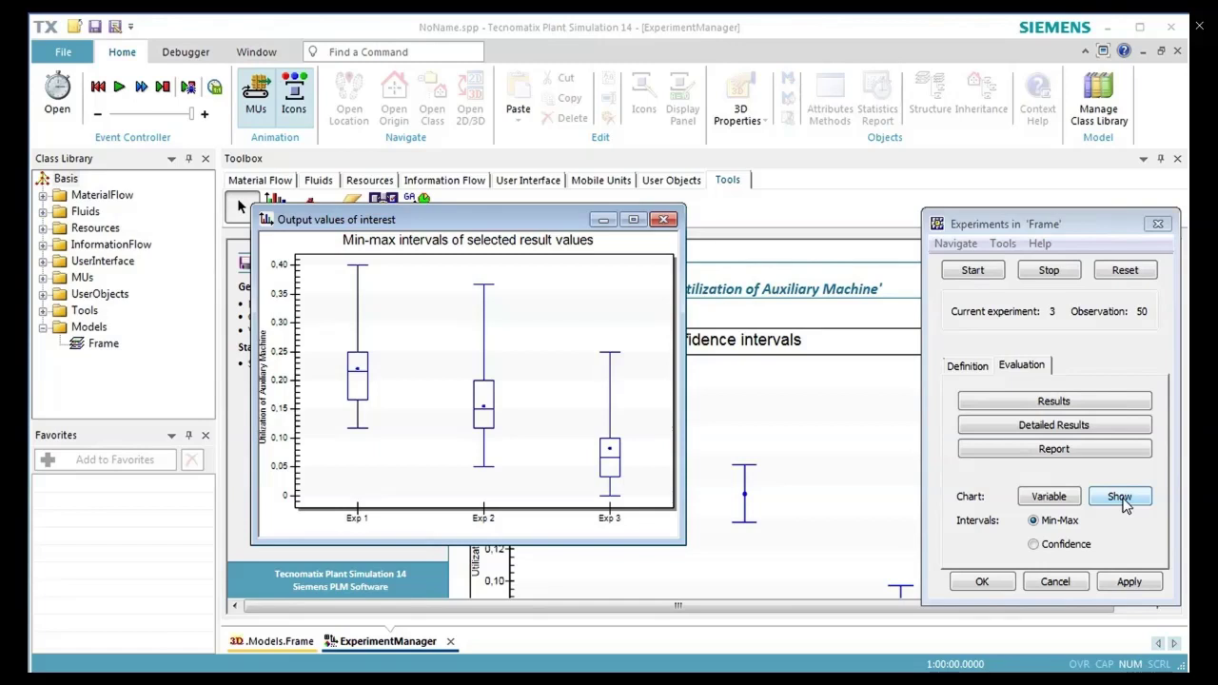
click(1078, 549)
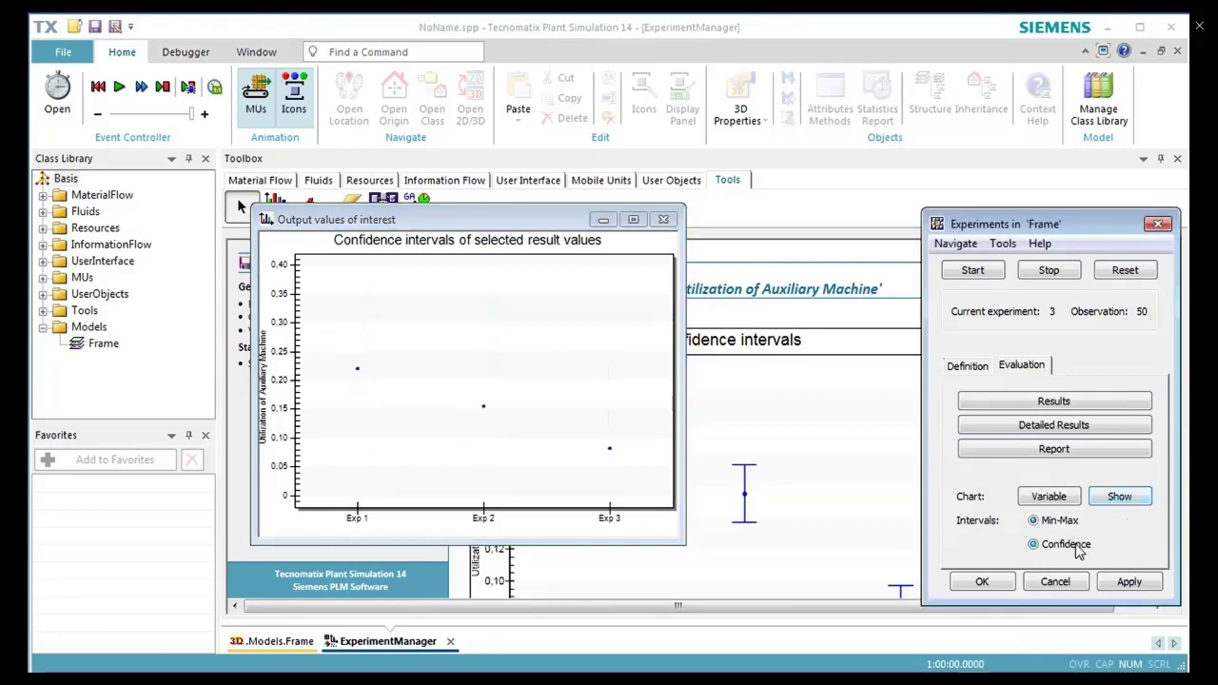